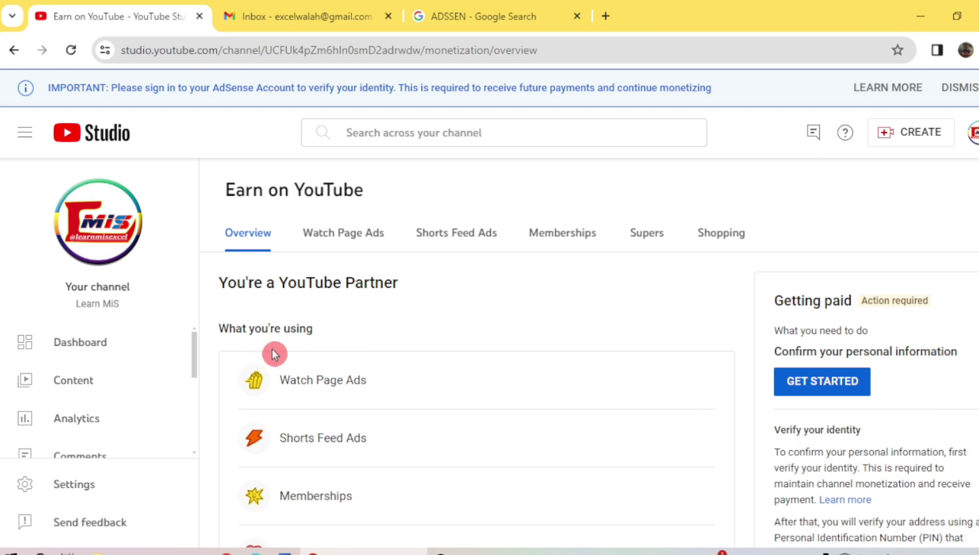
pyautogui.scroll(-4, 159, 322)
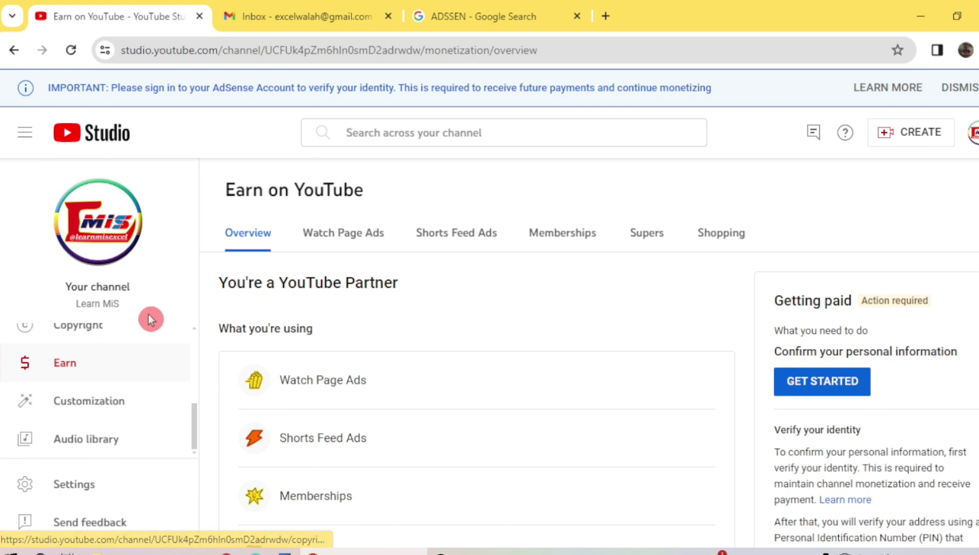
pyautogui.scroll(4, 132, 343)
pyautogui.scroll(-4, 124, 343)
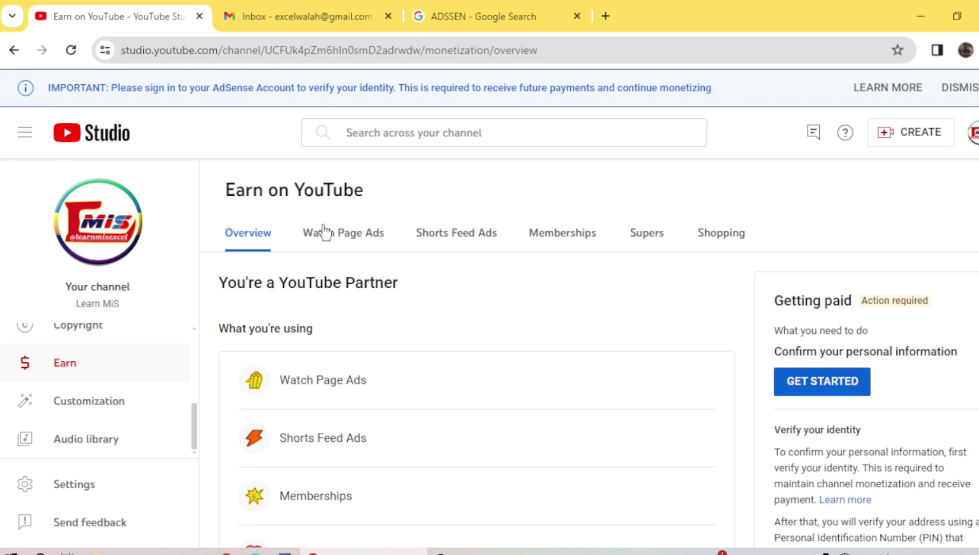
pyautogui.click(455, 320)
pyautogui.click(432, 307)
pyautogui.click(261, 297)
pyautogui.click(482, 352)
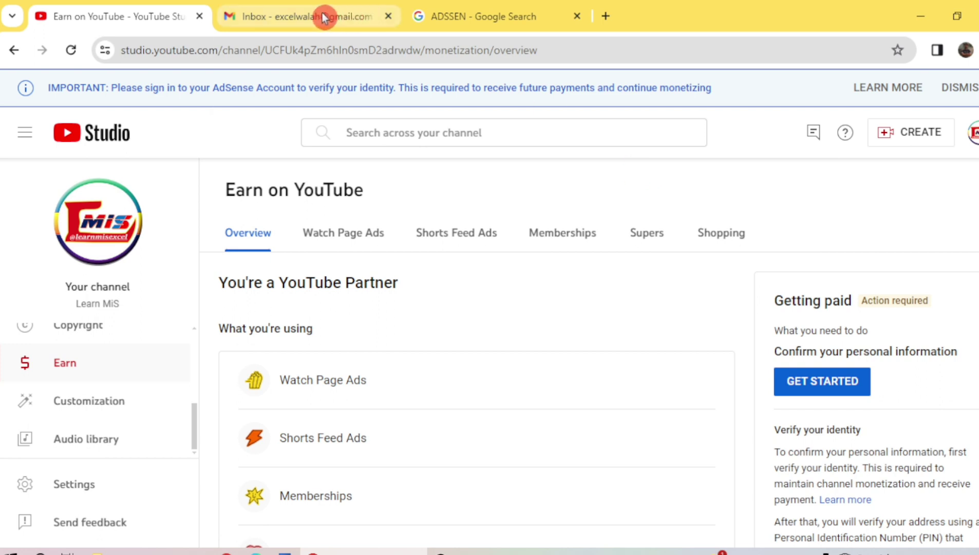
pyautogui.moveTo(324, 17)
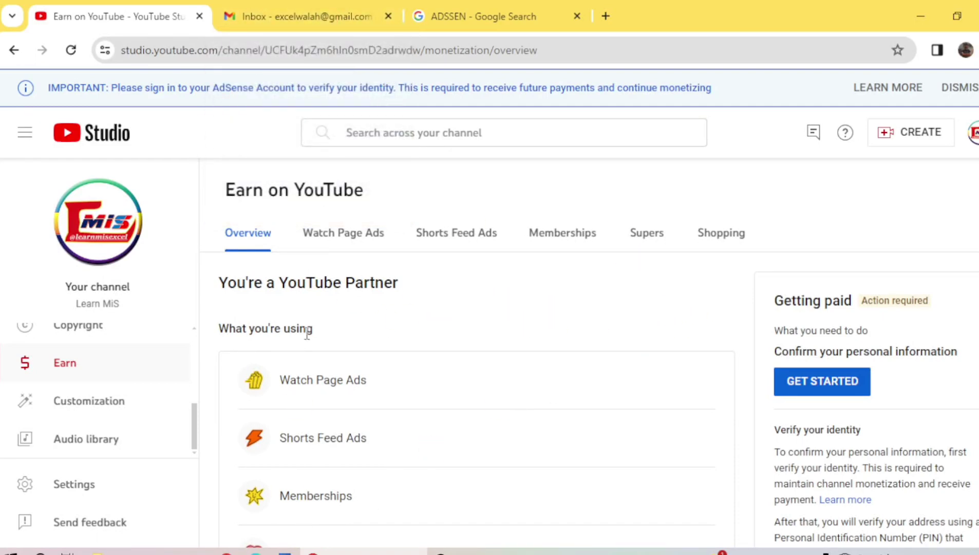
pyautogui.scroll(4, 97, 383)
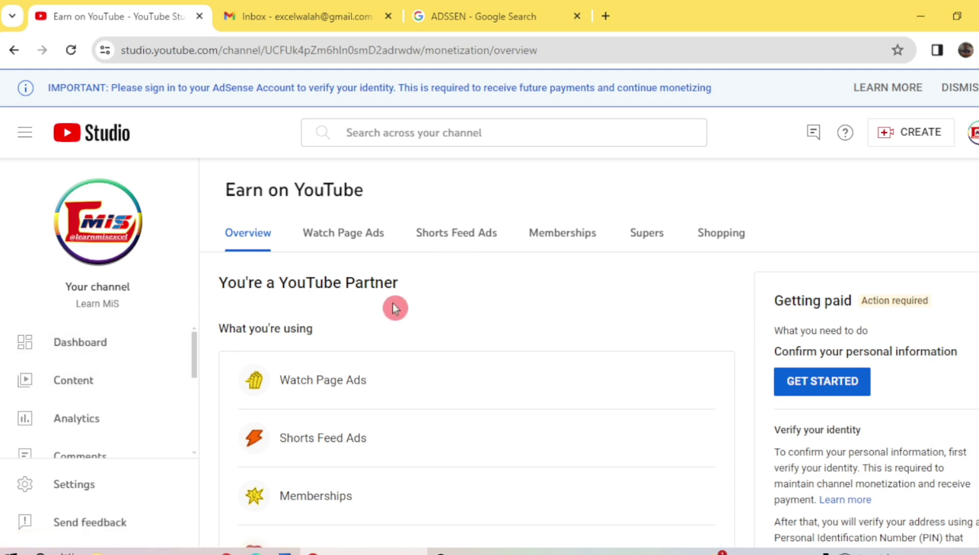
pyautogui.scroll(-4, 123, 396)
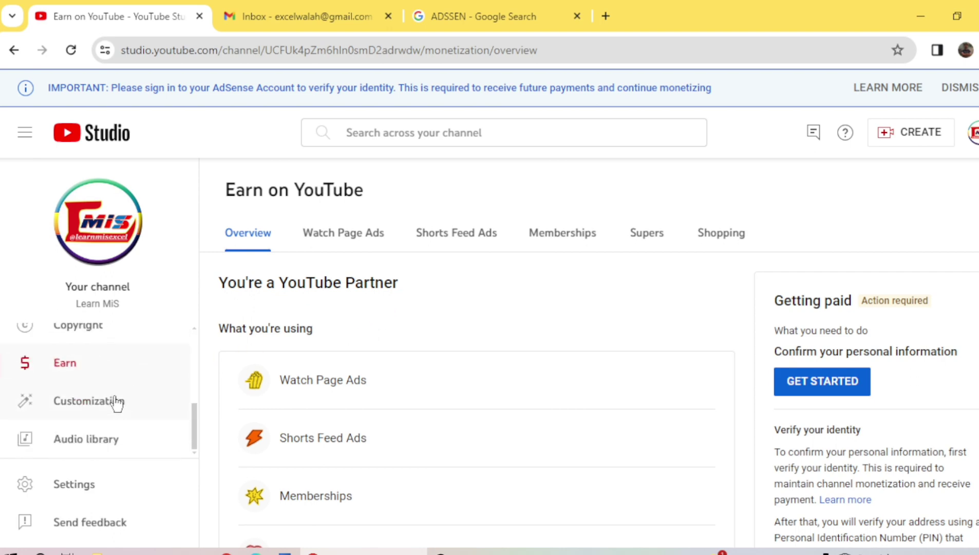
pyautogui.click(432, 326)
pyautogui.scroll(4, 97, 376)
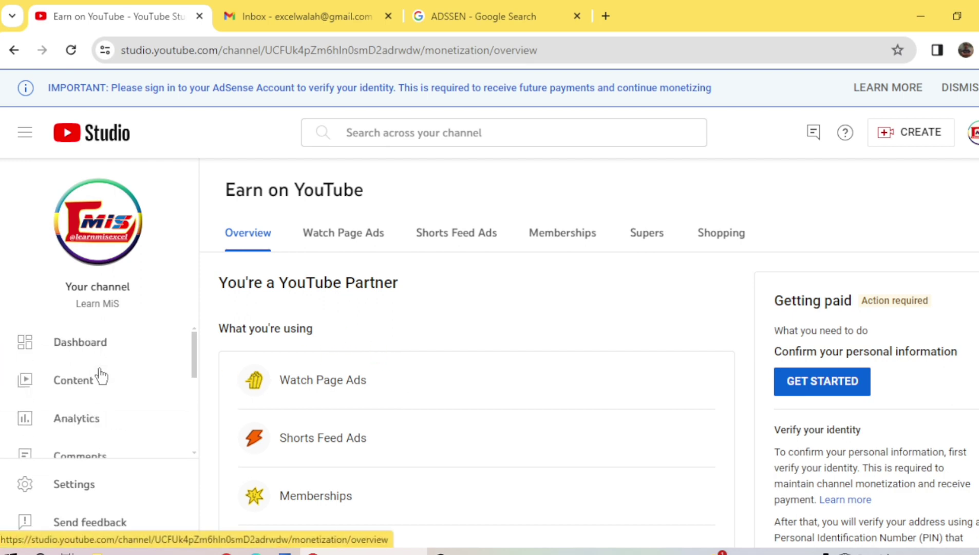
pyautogui.scroll(-4, 97, 376)
pyautogui.scroll(4, 98, 376)
# Review the $11.75 Watch Page ads revenue in analytics, then return to the dashboard and Gmail.
pyautogui.click(386, 384)
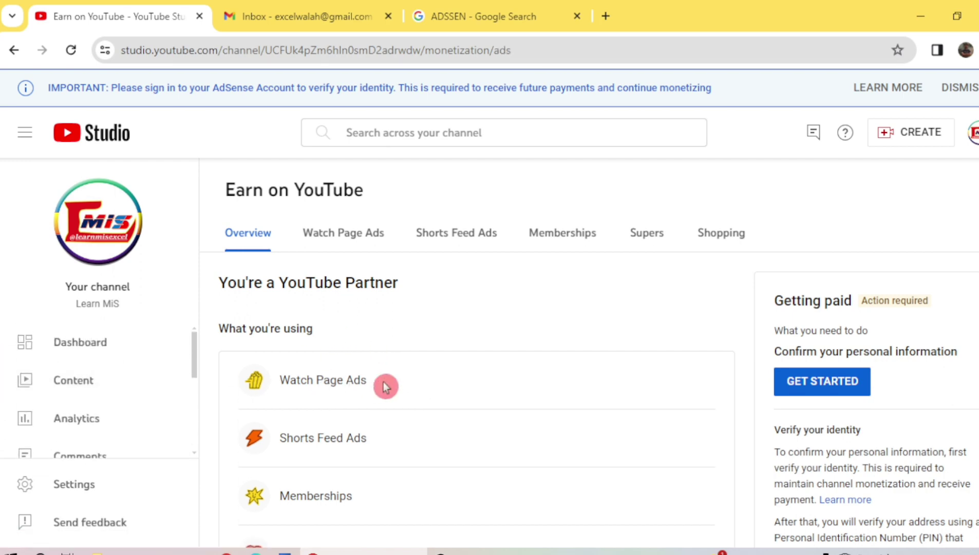
pyautogui.click(296, 405)
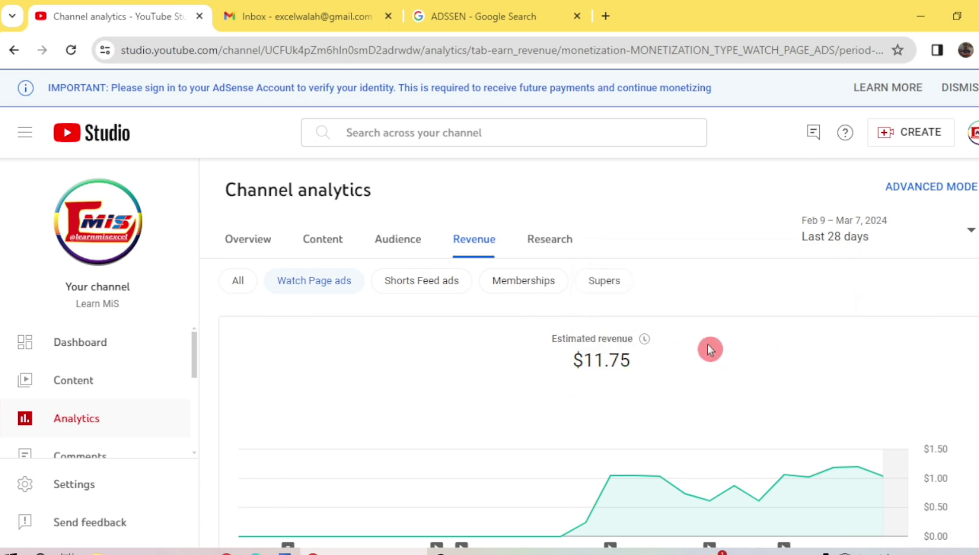
pyautogui.click(78, 343)
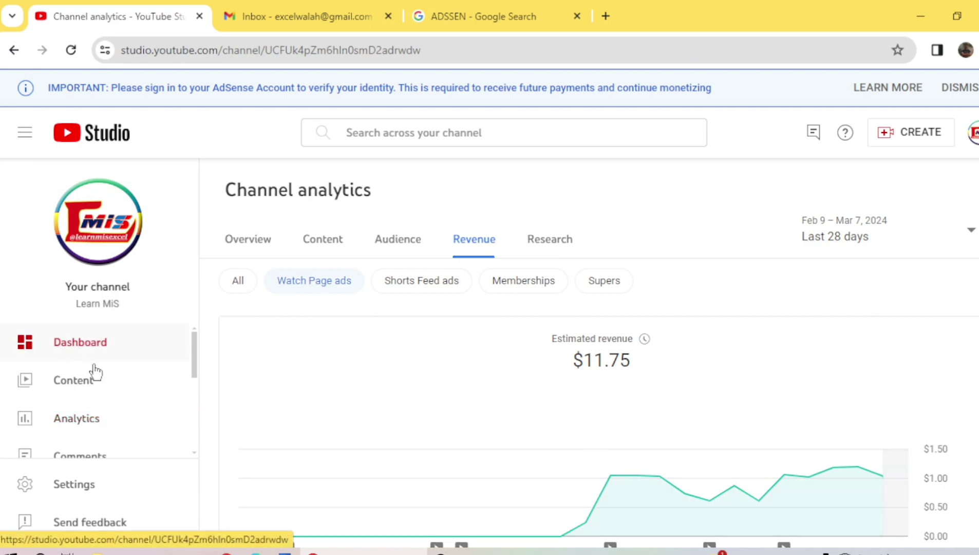
pyautogui.click(304, 17)
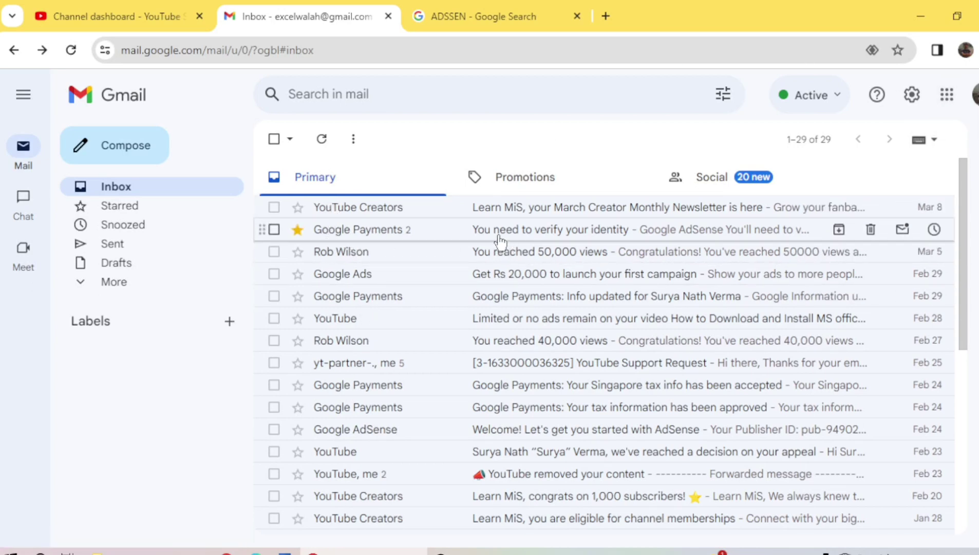
# Read the Google Payments 'verify your identity' email down to Verify now, then go back to YouTube Studio.
pyautogui.click(632, 236)
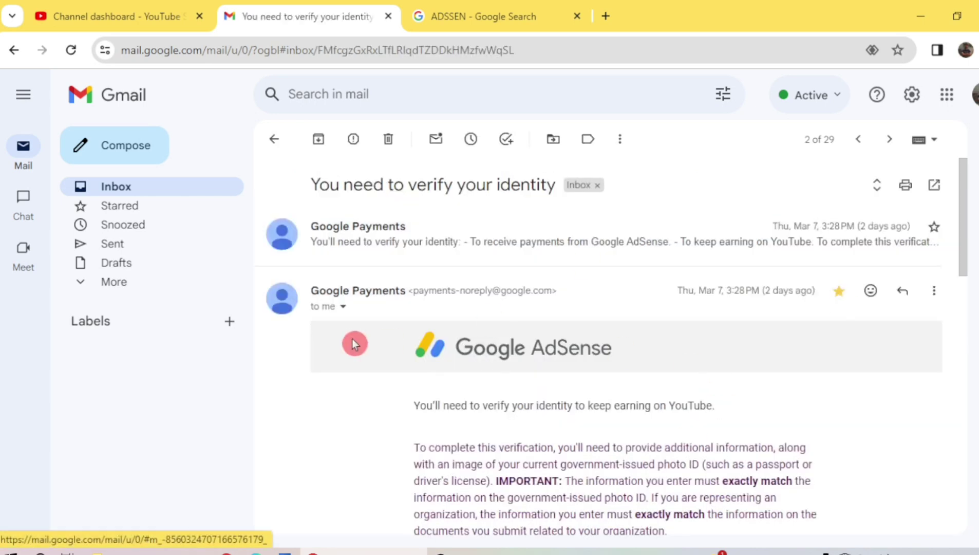
pyautogui.scroll(-1, 353, 346)
pyautogui.scroll(-2, 352, 342)
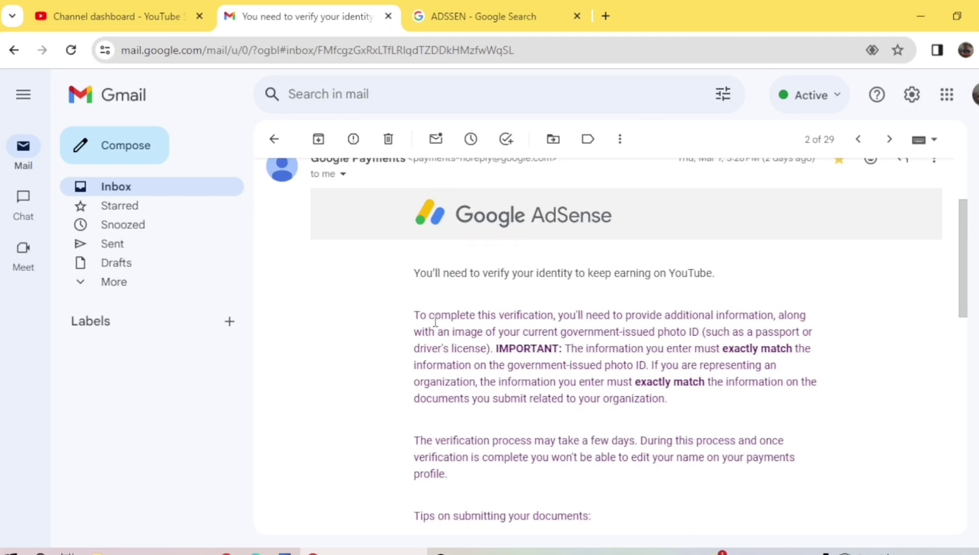
pyautogui.scroll(-7, 430, 320)
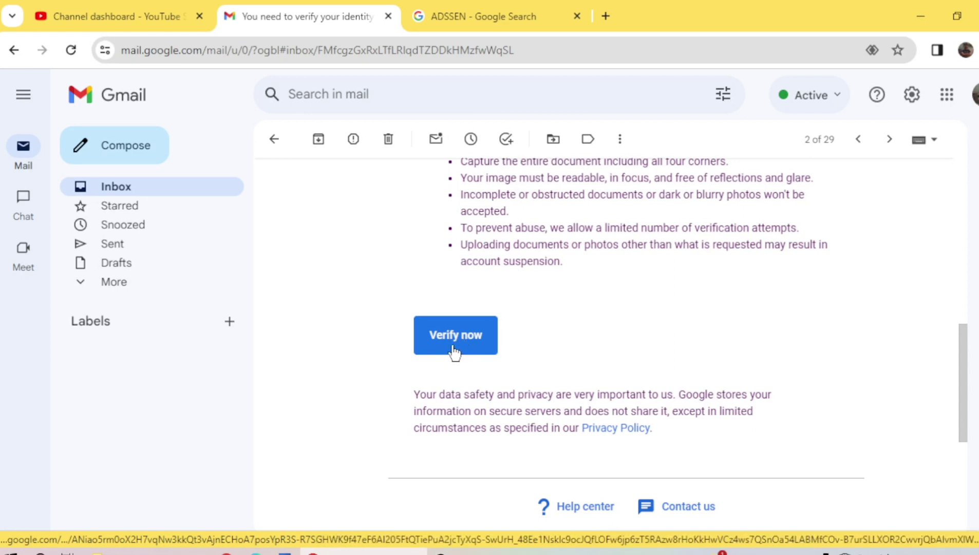
pyautogui.click(120, 16)
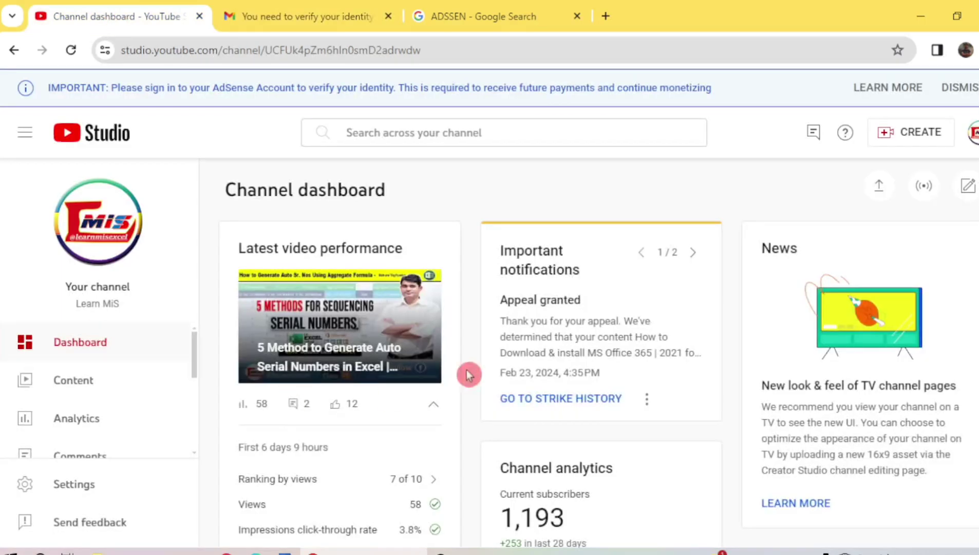
# Open Earn from the Studio sidebar to see the Earn on YouTube overview's Getting paid card.
pyautogui.scroll(-4, 75, 437)
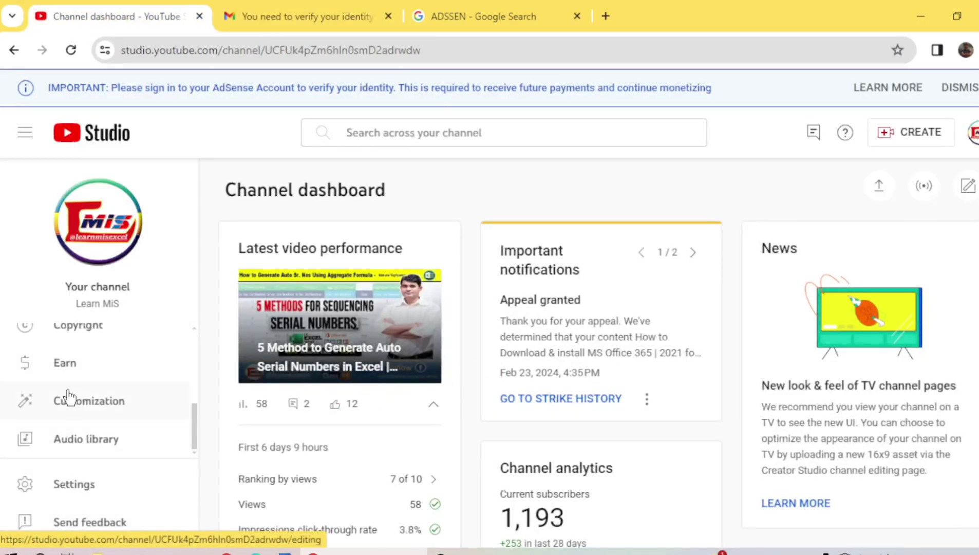
pyautogui.click(73, 369)
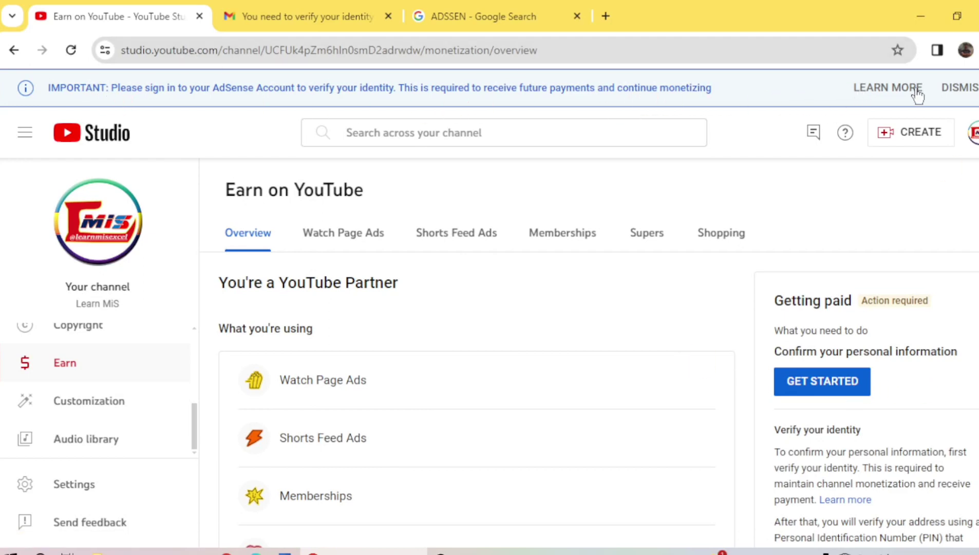
pyautogui.click(402, 116)
# Bring back the Google Payments email in Gmail, scrolled up to its AdSense introduction.
pyautogui.click(324, 19)
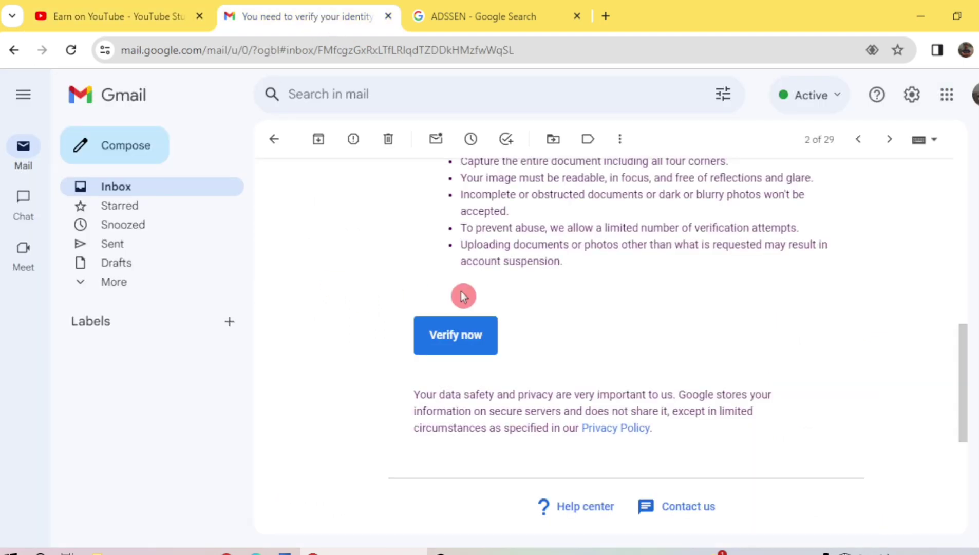
pyautogui.scroll(6, 507, 309)
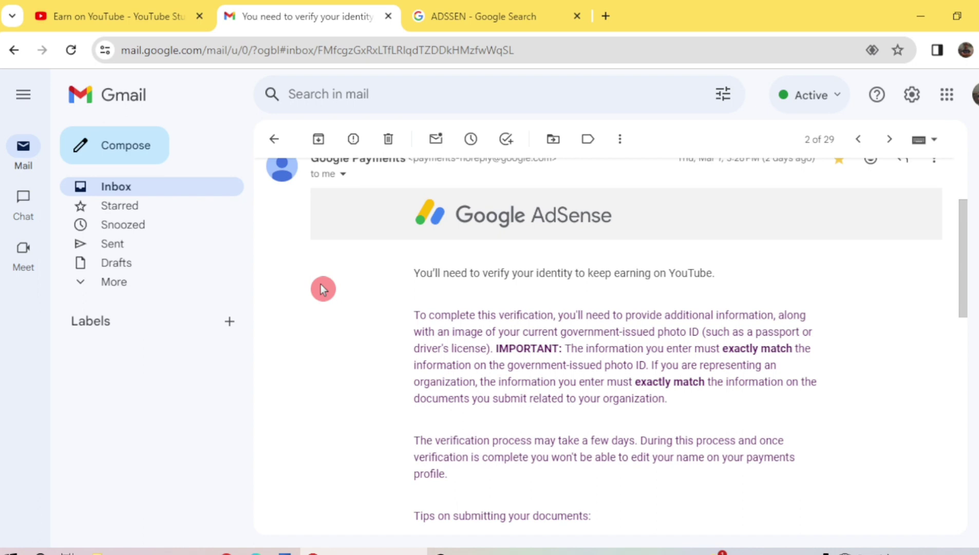
# From the AdSense search results, follow 'Sign in to continue to AdSense' to AdSense Home.
pyautogui.click(466, 17)
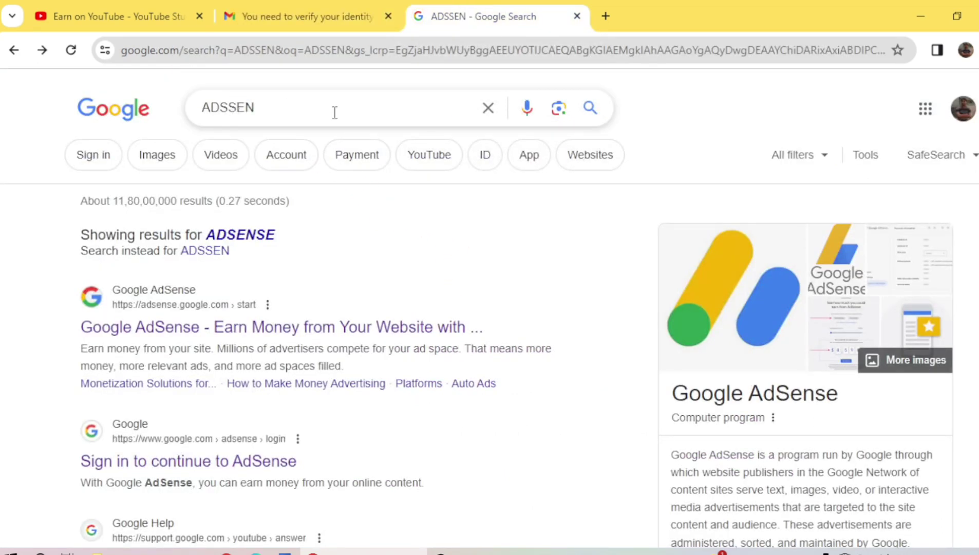
pyautogui.click(293, 108)
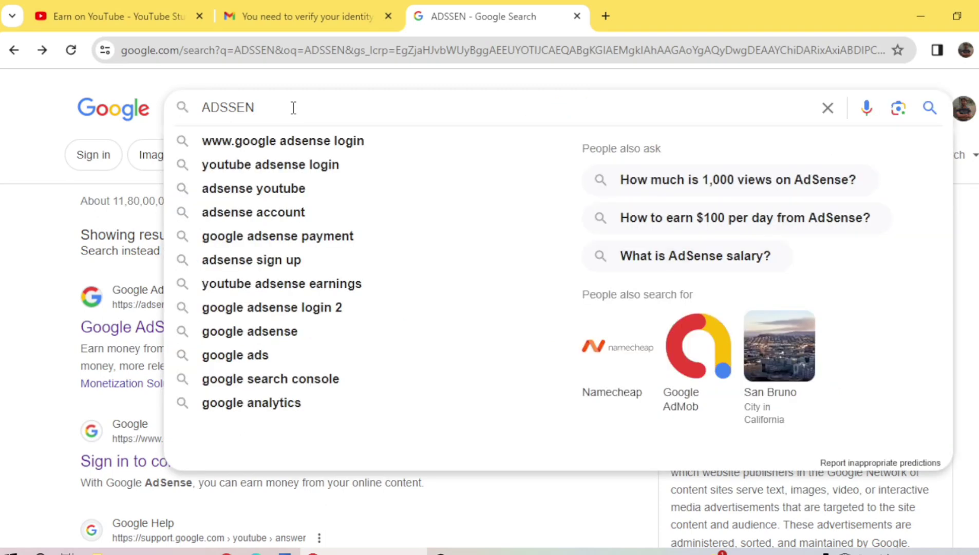
pyautogui.click(15, 242)
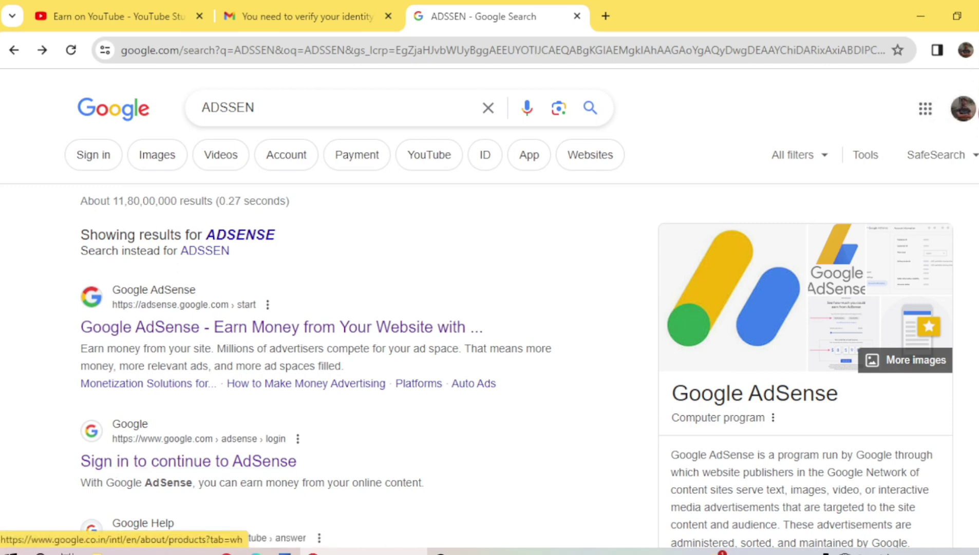
pyautogui.click(132, 461)
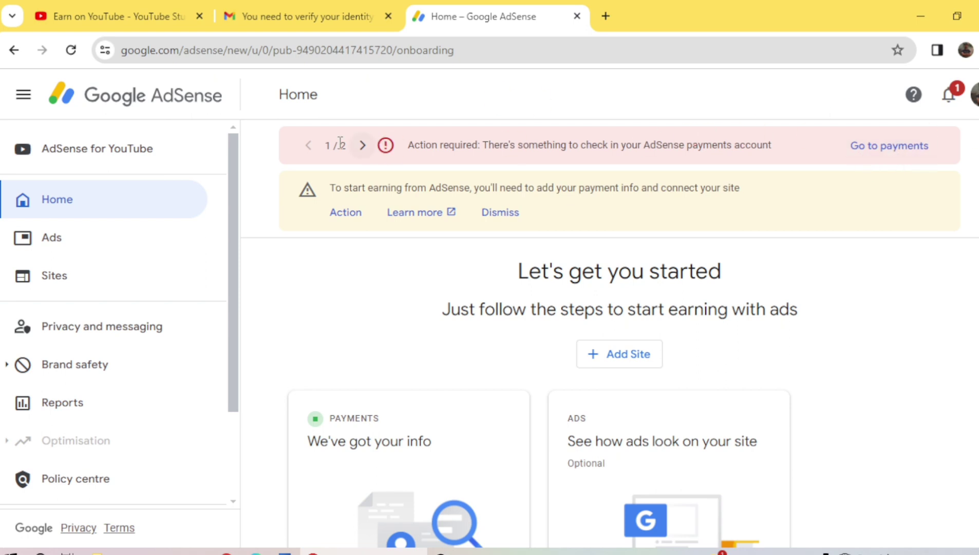
# Check the Verification check page, then return Home and follow Go to payments in the banner.
pyautogui.scroll(-3, 105, 419)
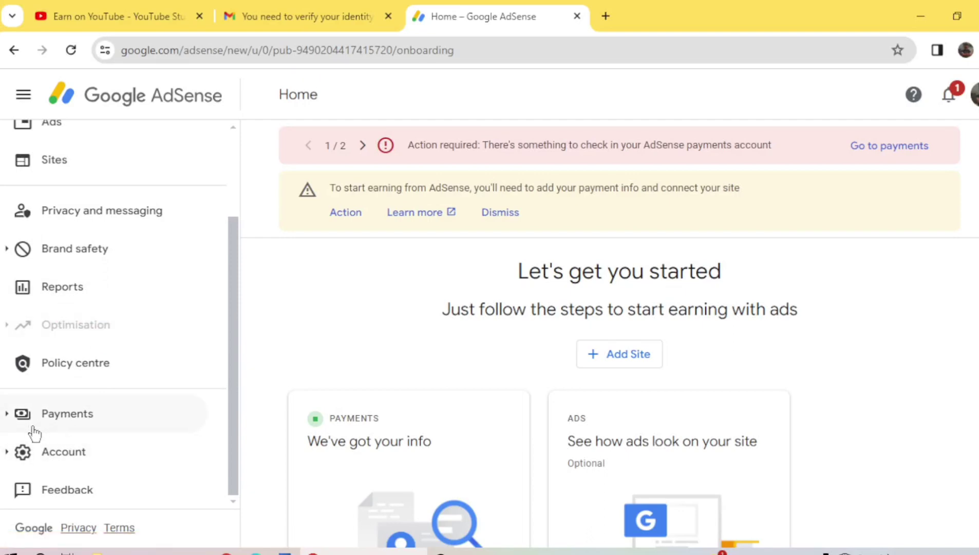
pyautogui.click(9, 420)
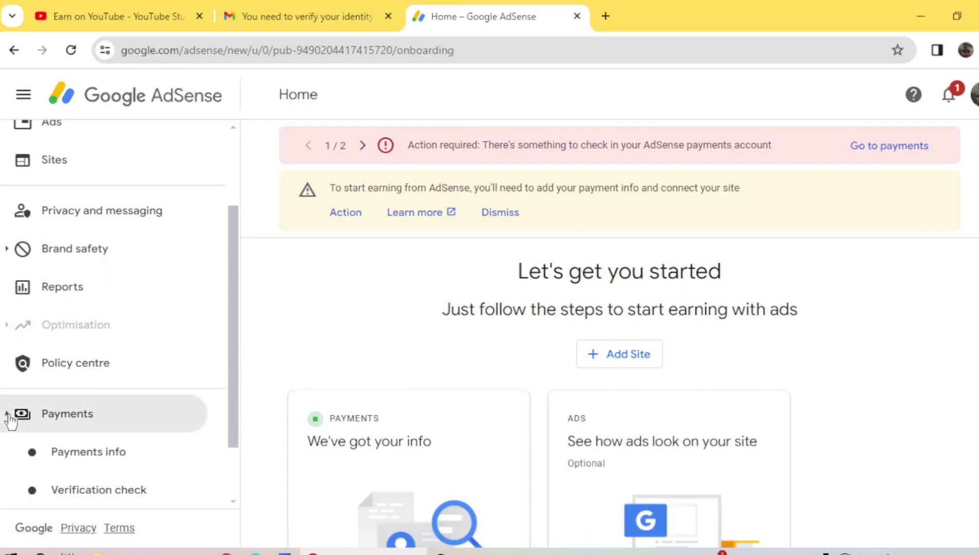
pyautogui.scroll(-2, 107, 416)
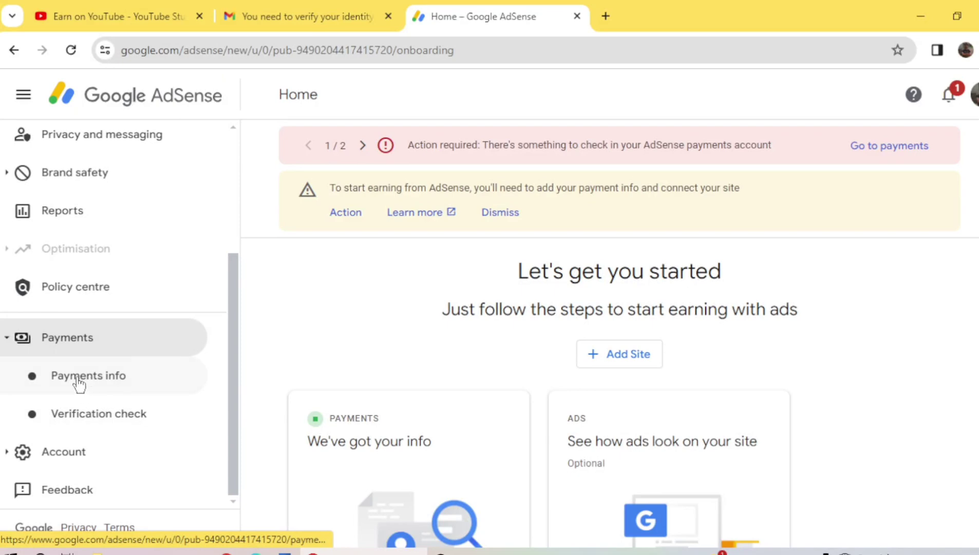
pyautogui.click(92, 418)
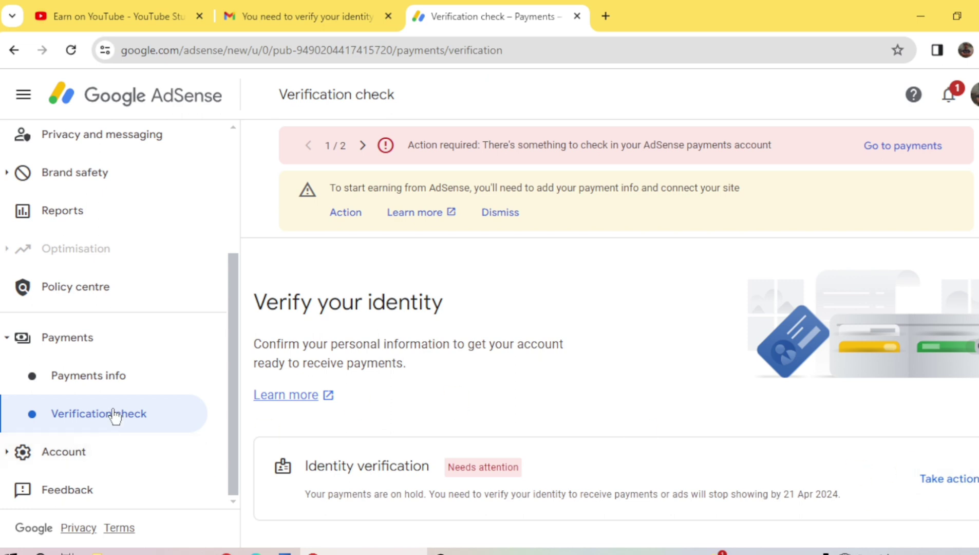
pyautogui.scroll(3, 88, 245)
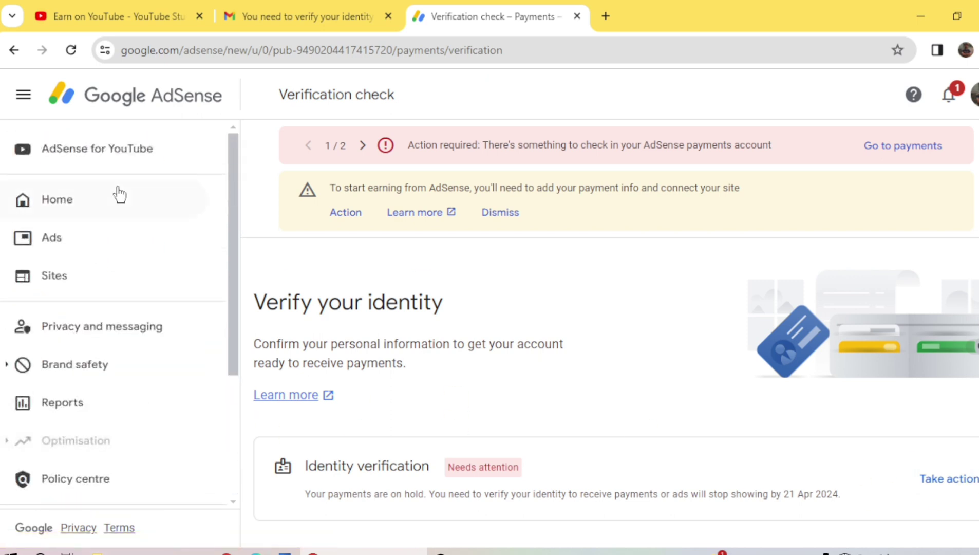
pyautogui.click(66, 203)
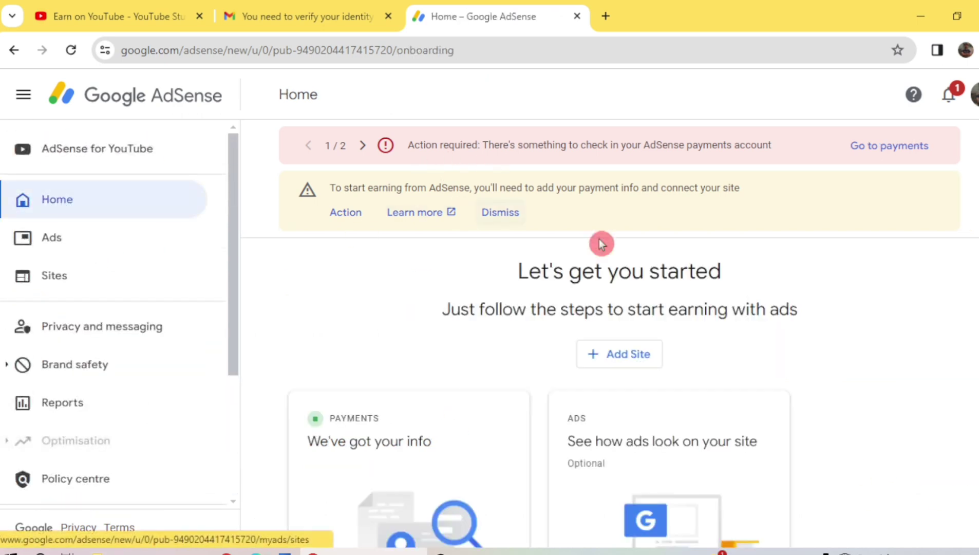
pyautogui.click(882, 153)
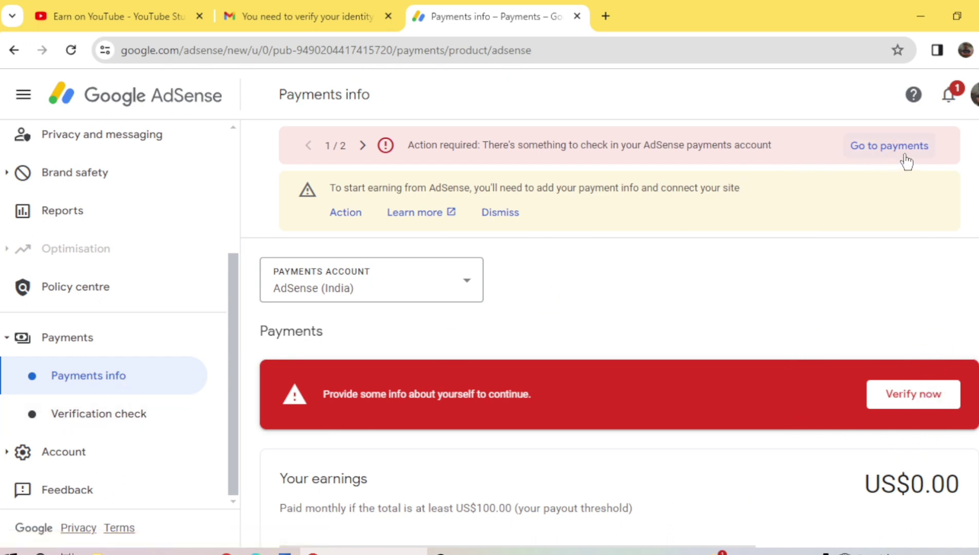
# Take action on Identity verification and review the payments profile showing US$5.61 of US$100.00.
pyautogui.click(84, 415)
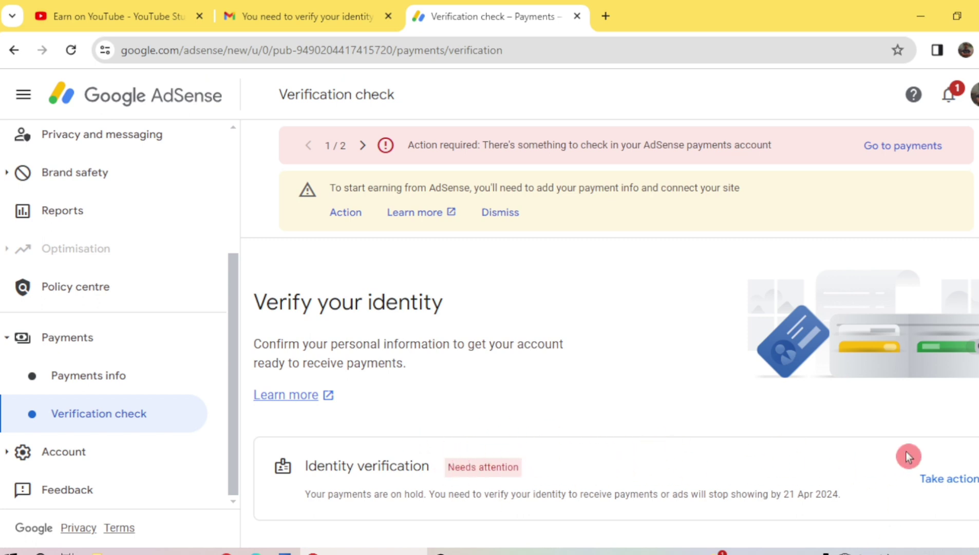
pyautogui.click(952, 478)
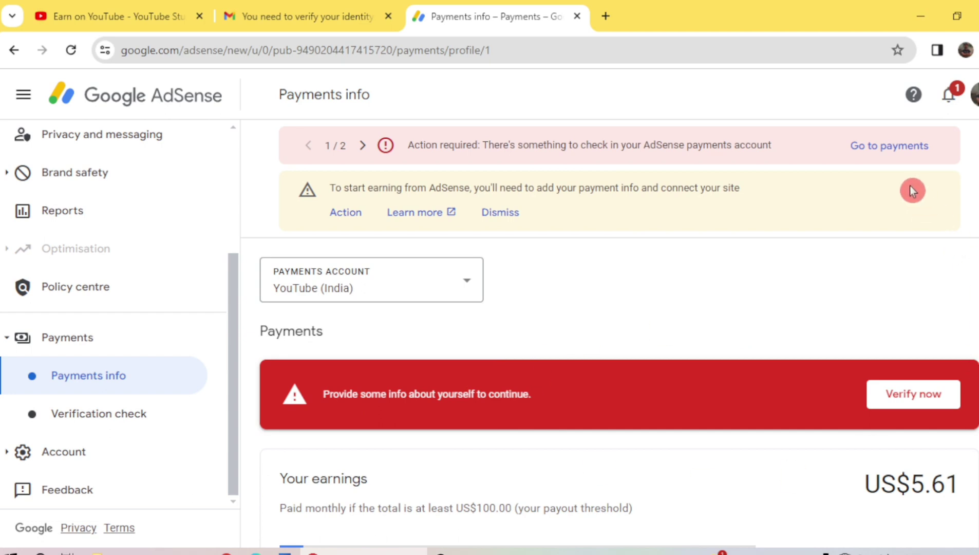
pyautogui.click(807, 237)
pyautogui.scroll(-4, 680, 296)
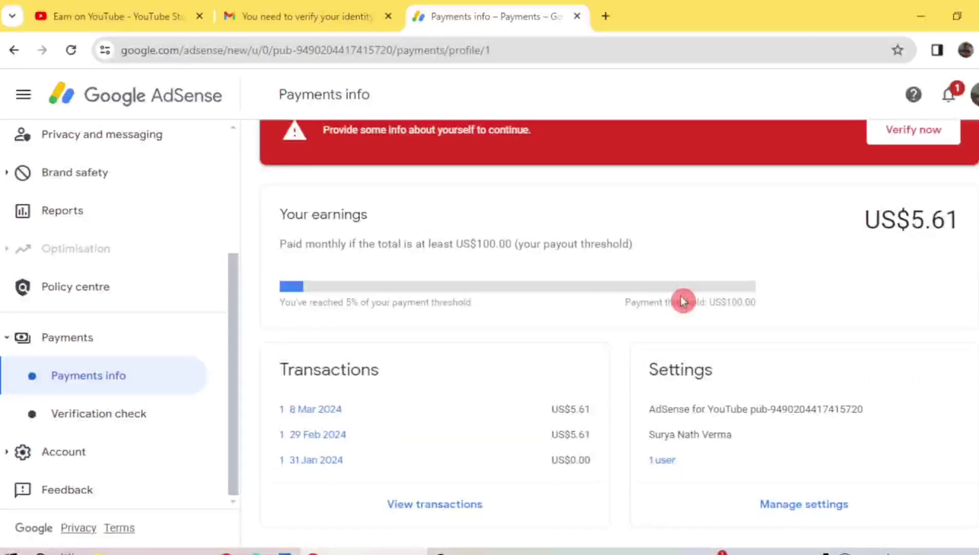
pyautogui.scroll(1, 680, 296)
pyautogui.click(620, 341)
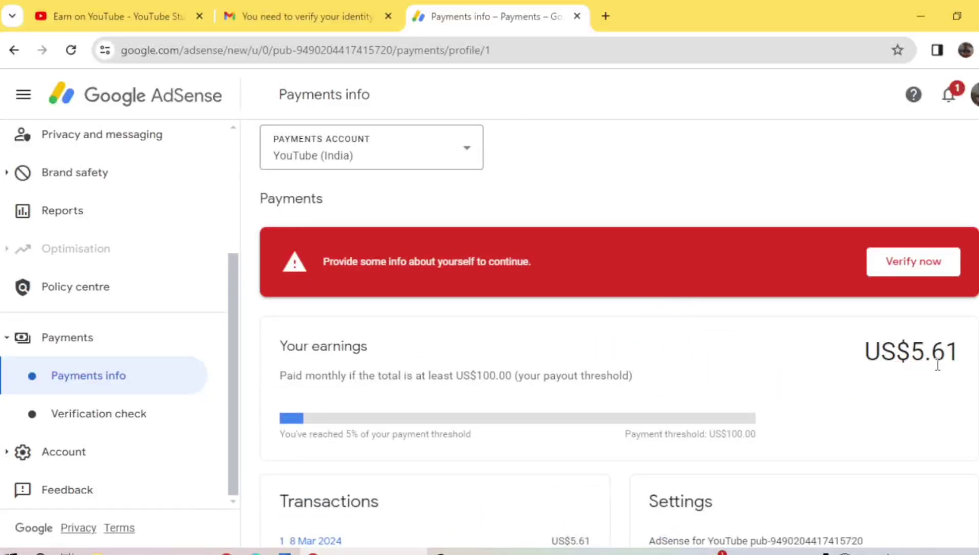
pyautogui.click(978, 368)
pyautogui.scroll(-3, 757, 338)
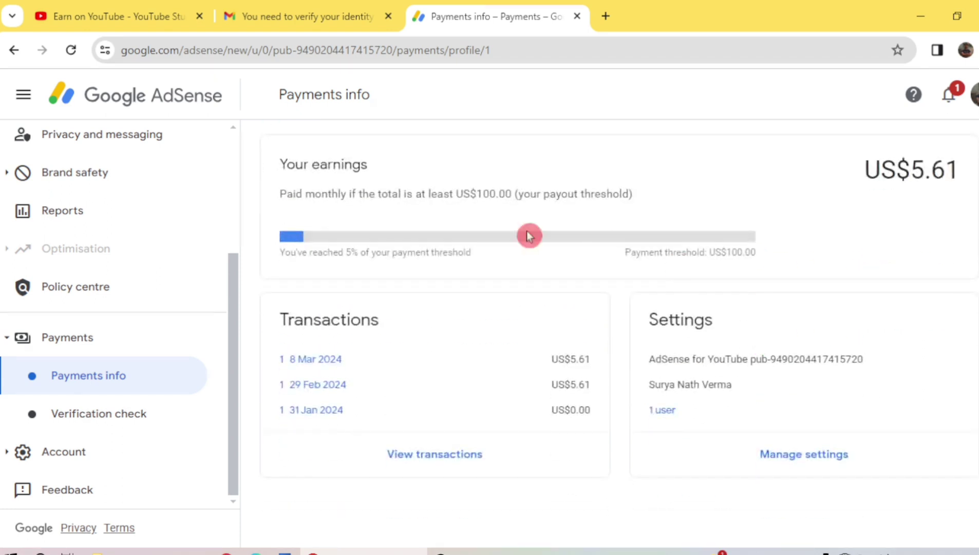
pyautogui.scroll(3, 764, 354)
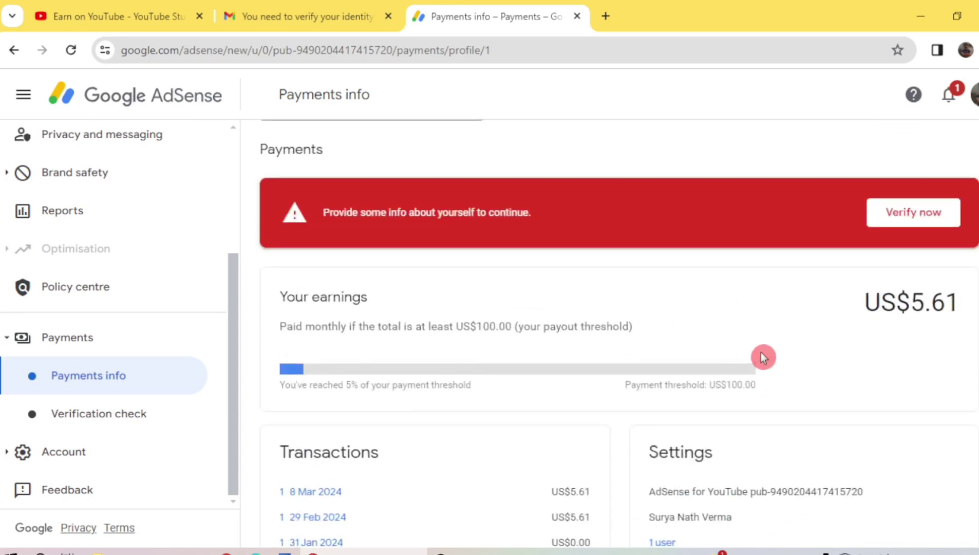
# Begin verification from the Verify now banner, review accepted IDs, and reach the Personal identity form.
pyautogui.click(908, 215)
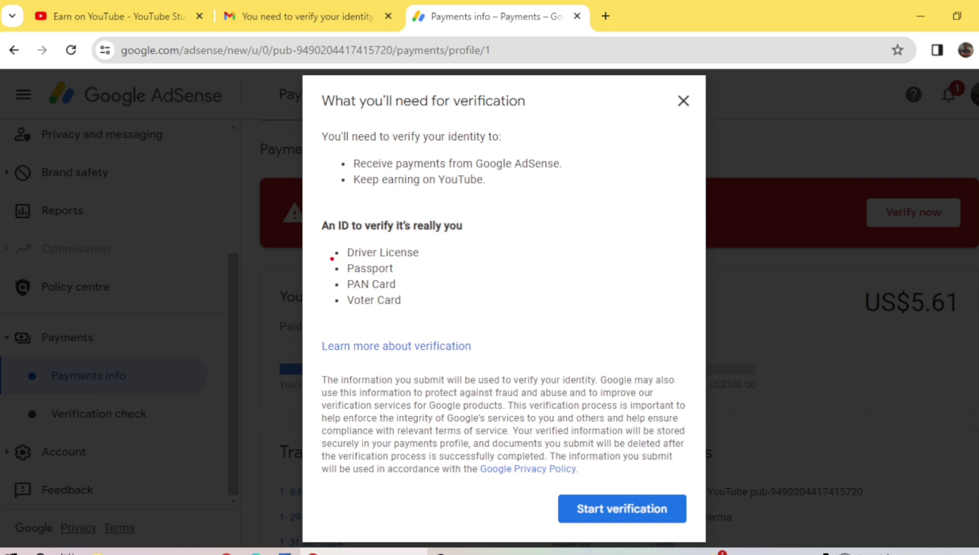
pyautogui.moveTo(437, 263); pyautogui.dragTo(478, 248)
pyautogui.moveTo(406, 275)
pyautogui.mouseDown()
pyautogui.moveTo(426, 281)
pyautogui.moveTo(455, 264)
pyautogui.moveTo(429, 293)
pyautogui.moveTo(476, 275)
pyautogui.mouseUp()
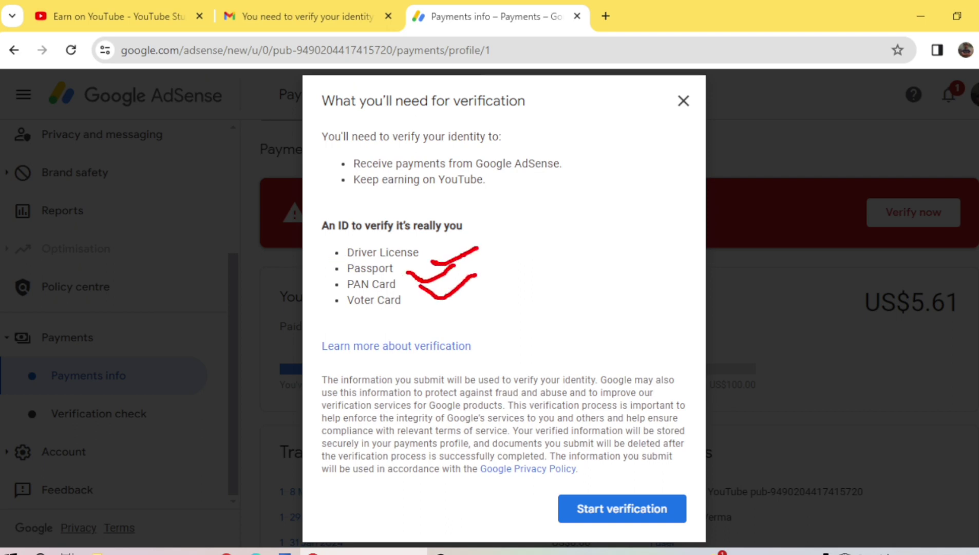
pyautogui.moveTo(409, 305); pyautogui.dragTo(480, 295)
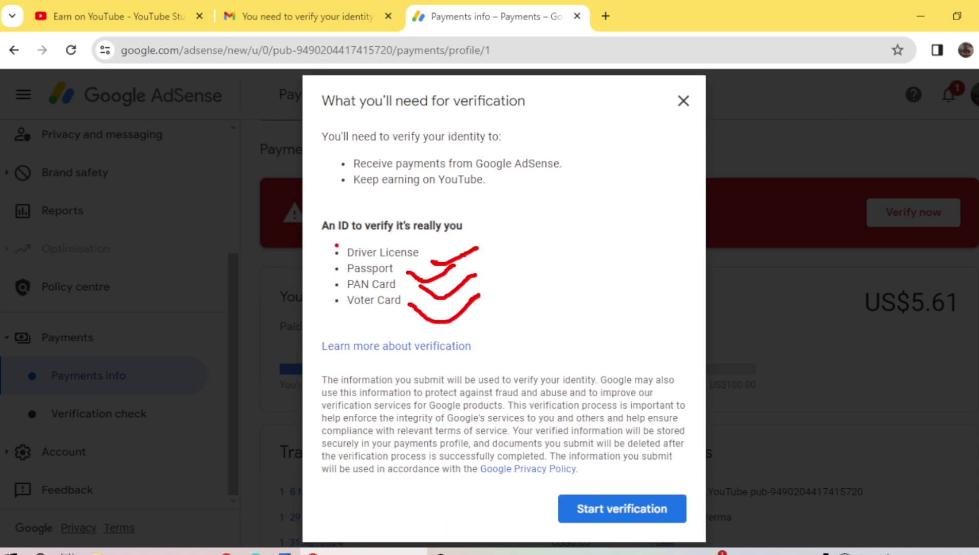
pyautogui.moveTo(326, 245)
pyautogui.mouseDown()
pyautogui.moveTo(329, 329)
pyautogui.moveTo(501, 305)
pyautogui.moveTo(439, 312)
pyautogui.mouseUp()
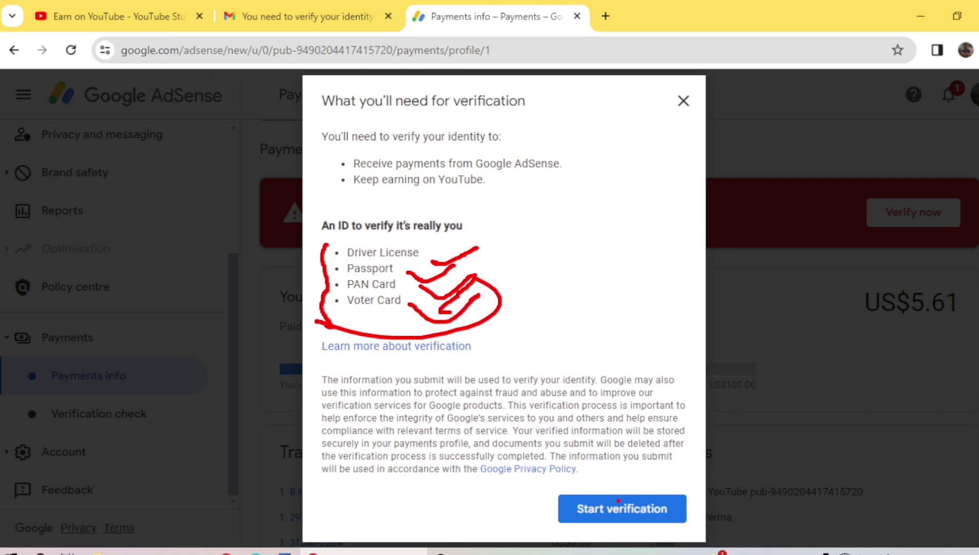
pyautogui.moveTo(631, 488)
pyautogui.mouseDown()
pyautogui.moveTo(646, 497)
pyautogui.moveTo(703, 474)
pyautogui.mouseUp()
pyautogui.press('Escape')
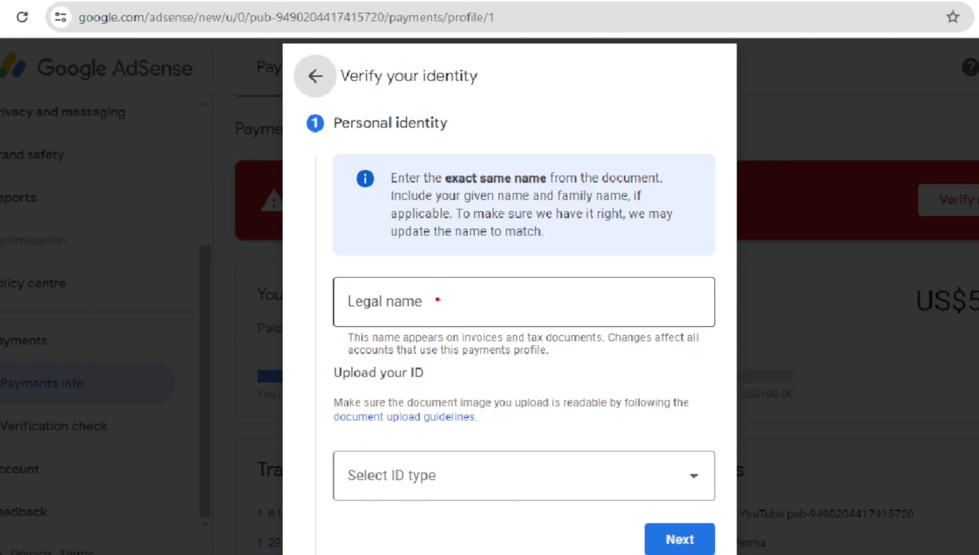
# Fill the Legal name field with the saved autofill suggestion.
pyautogui.moveTo(475, 318); pyautogui.dragTo(532, 290)
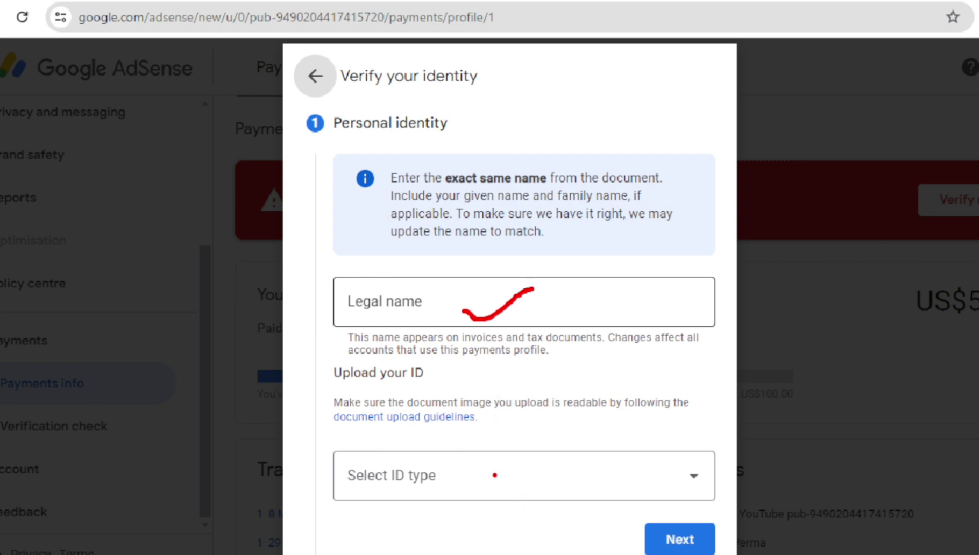
pyautogui.click(485, 295)
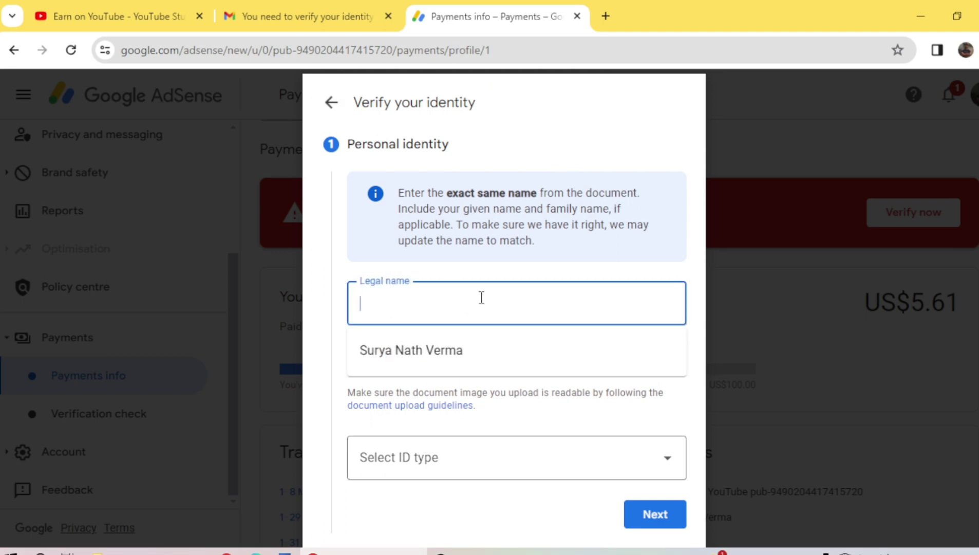
pyautogui.click(404, 356)
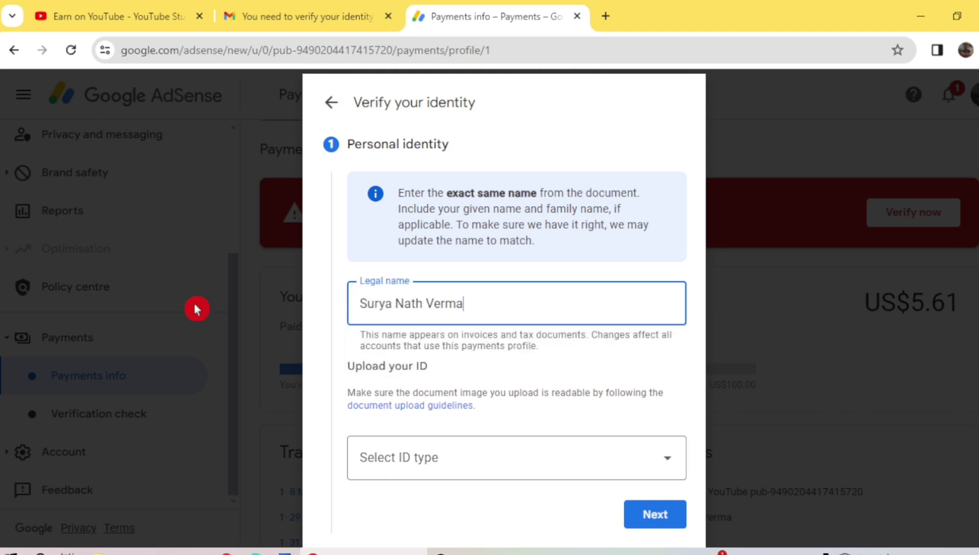
# Choose PAN Card as the ID type, zooming the page out to see the whole form.
pyautogui.click(435, 459)
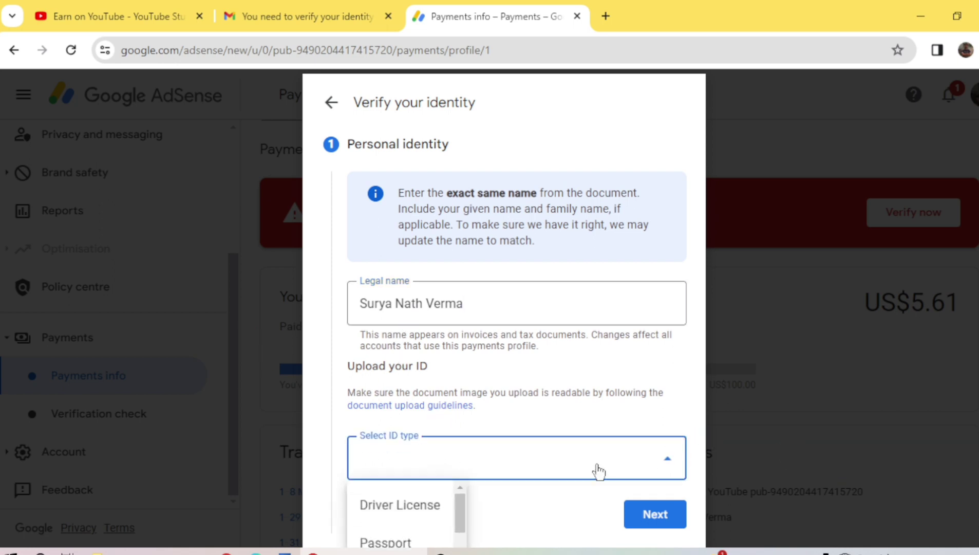
pyautogui.moveTo(463, 520); pyautogui.dragTo(462, 532)
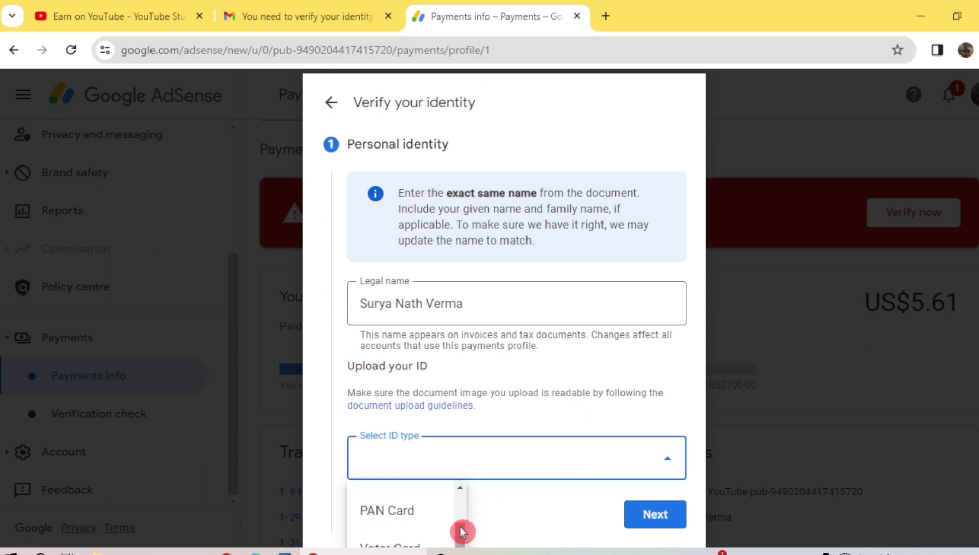
pyautogui.click(377, 512)
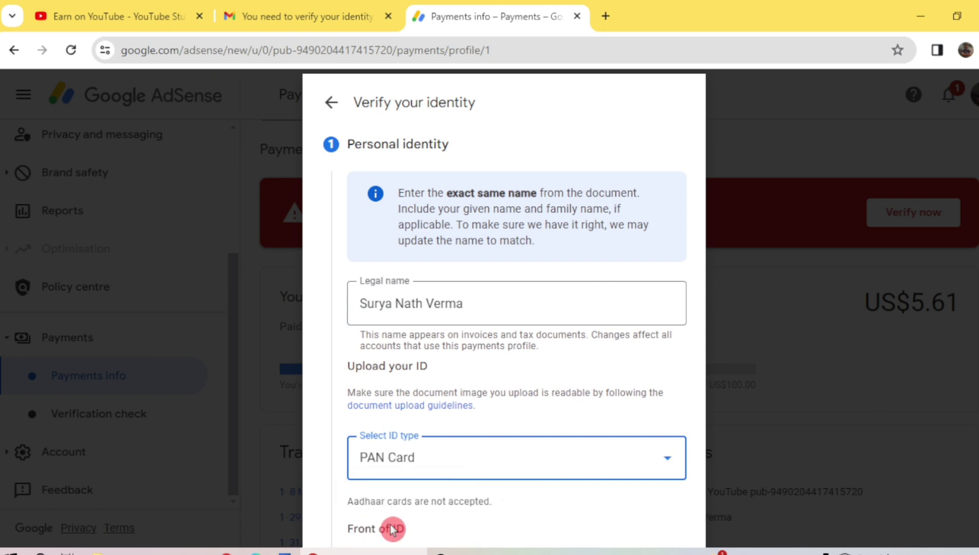
pyautogui.click(606, 432)
pyautogui.hotkey('ctrl', '-')
pyautogui.hotkey('ctrl', '-')
pyautogui.hotkey('ctrl', '-')
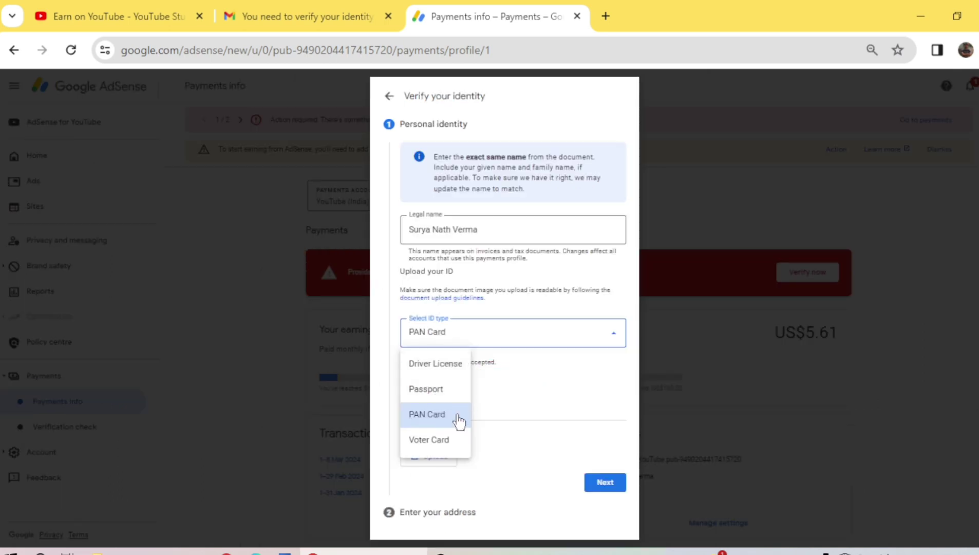
pyautogui.click(516, 449)
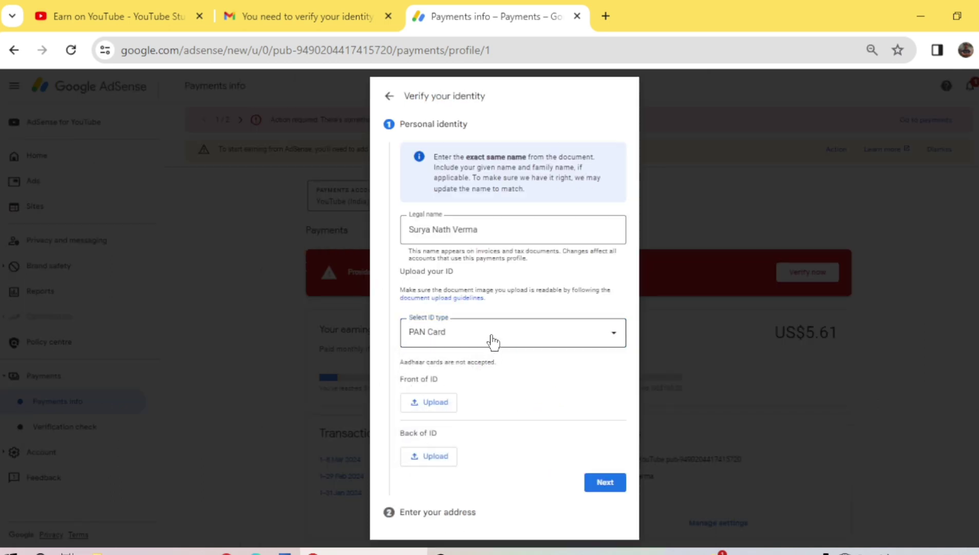
pyautogui.click(474, 399)
pyautogui.click(438, 385)
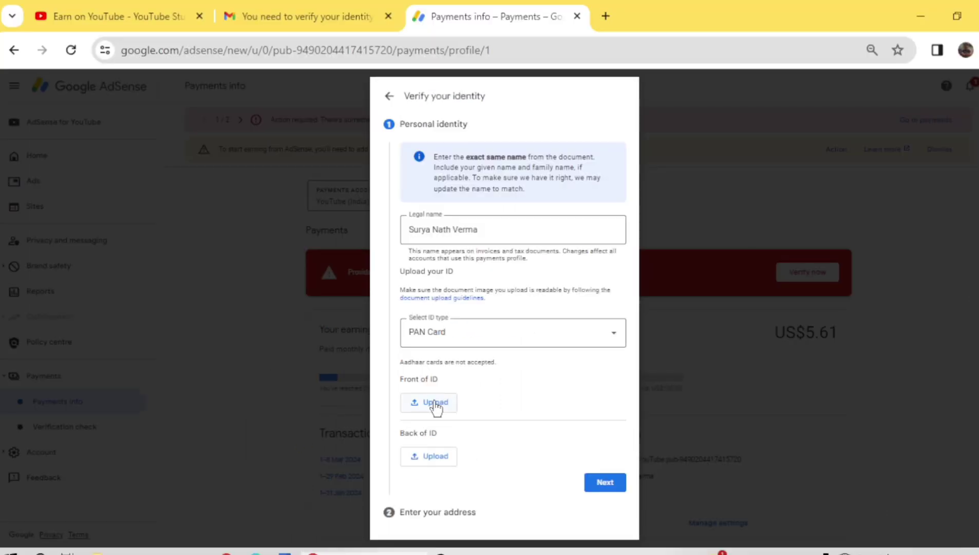
# Upload the PAN card front image from the YT Final Excel vedeo folder as Front of ID.
pyautogui.click(441, 390)
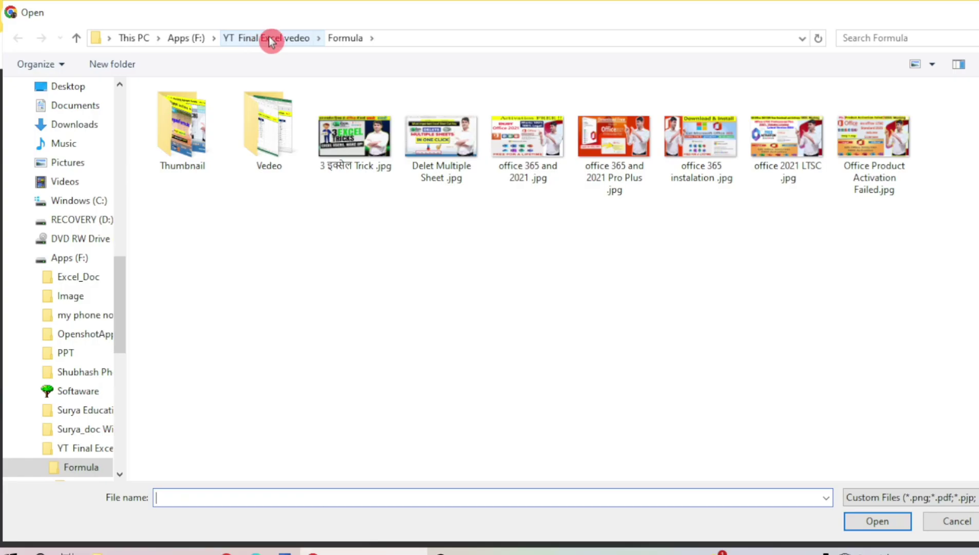
pyautogui.click(269, 36)
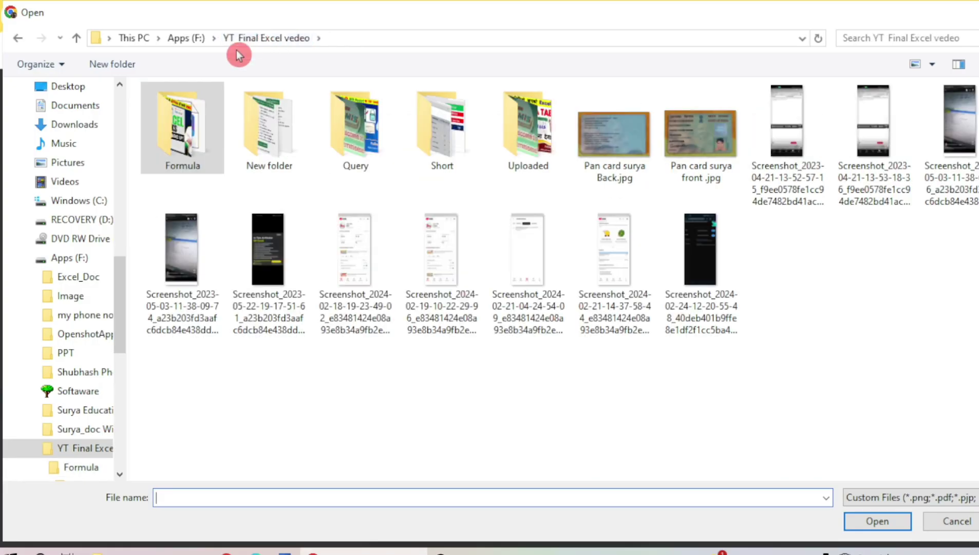
pyautogui.click(692, 129)
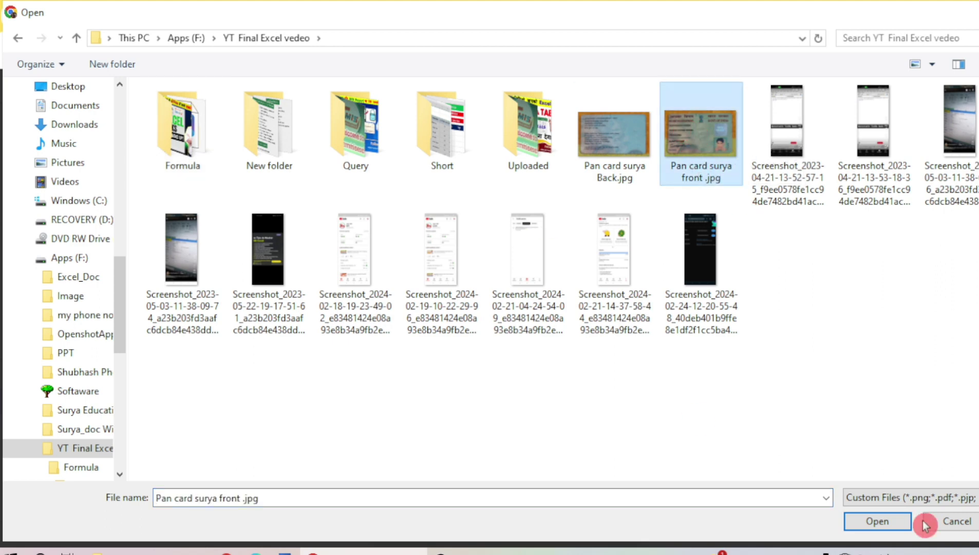
pyautogui.click(873, 522)
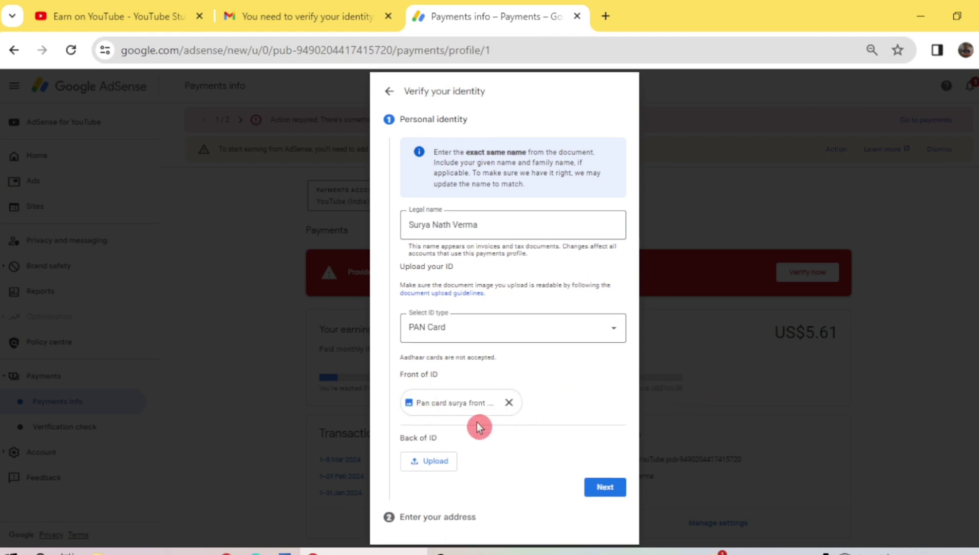
# Upload the PAN card back image as Back of ID.
pyautogui.click(429, 464)
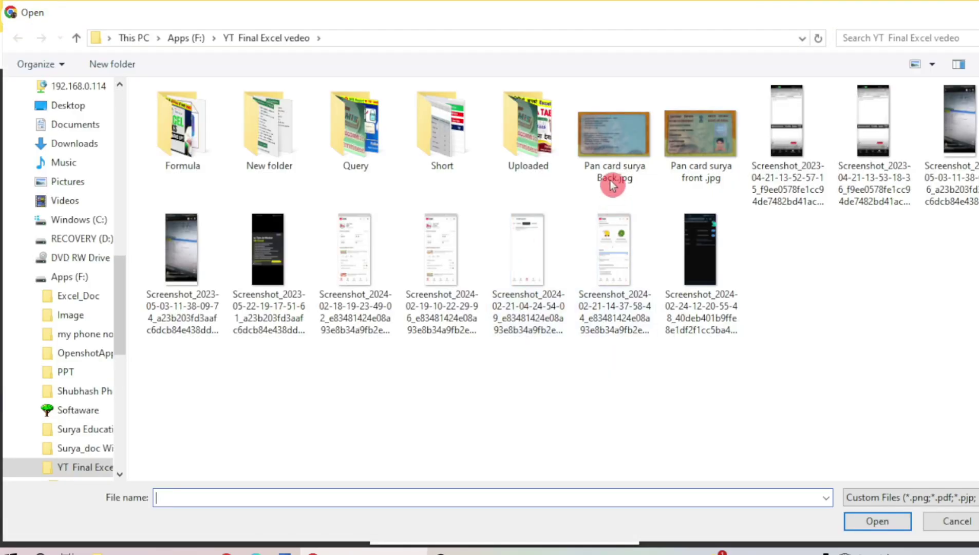
pyautogui.click(611, 180)
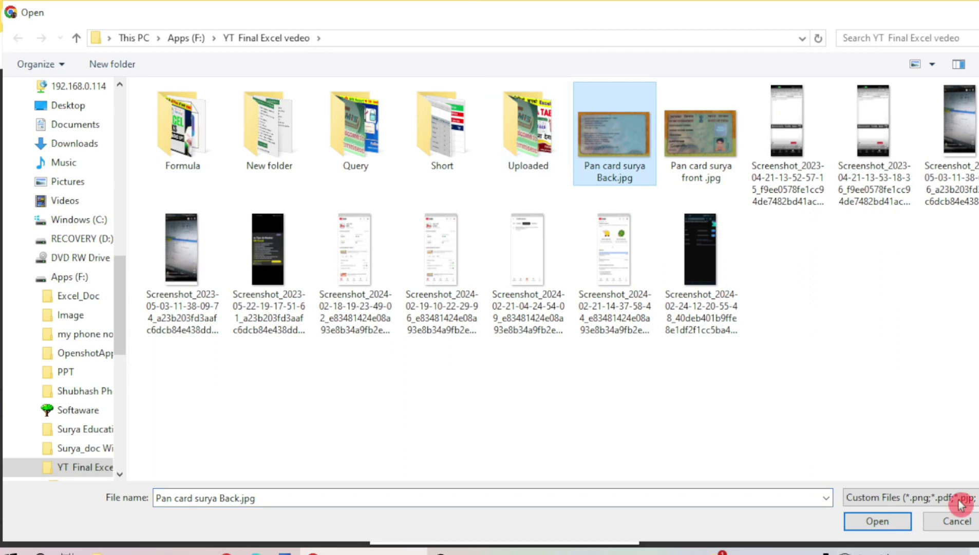
pyautogui.click(876, 521)
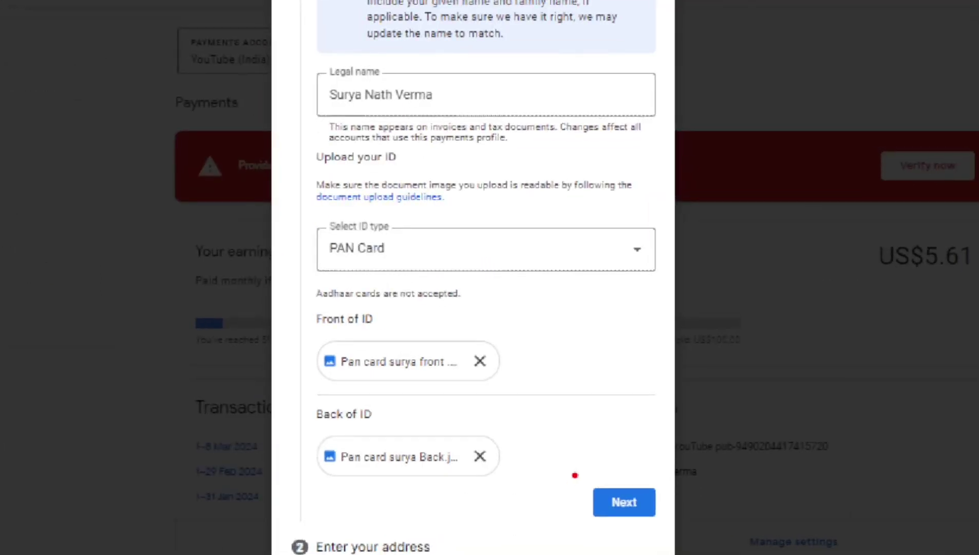
pyautogui.moveTo(575, 475)
pyautogui.mouseDown()
pyautogui.moveTo(620, 533)
pyautogui.moveTo(639, 452)
pyautogui.moveTo(568, 487)
pyautogui.mouseUp()
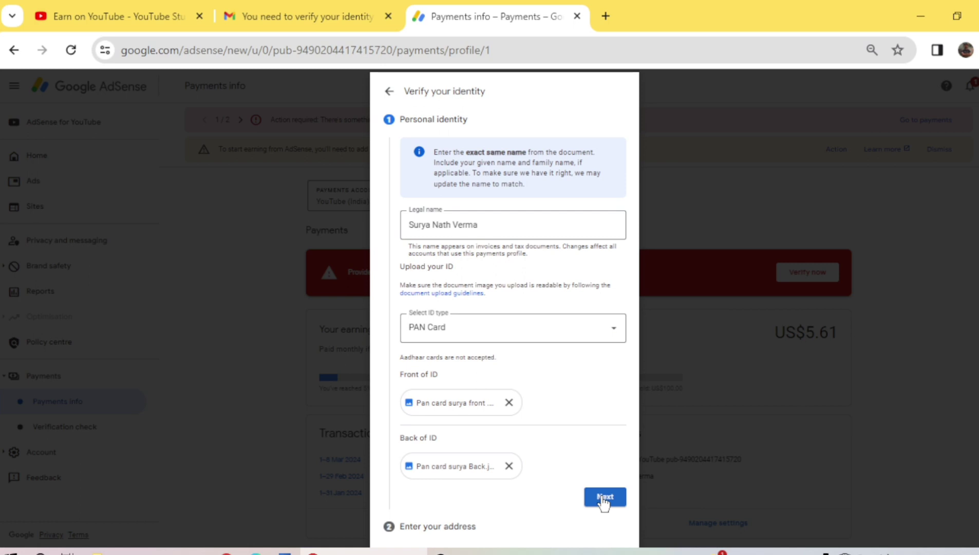
# On the Enter your address step, autofill street, apartment, city, pincode and state from the saved address.
pyautogui.click(604, 500)
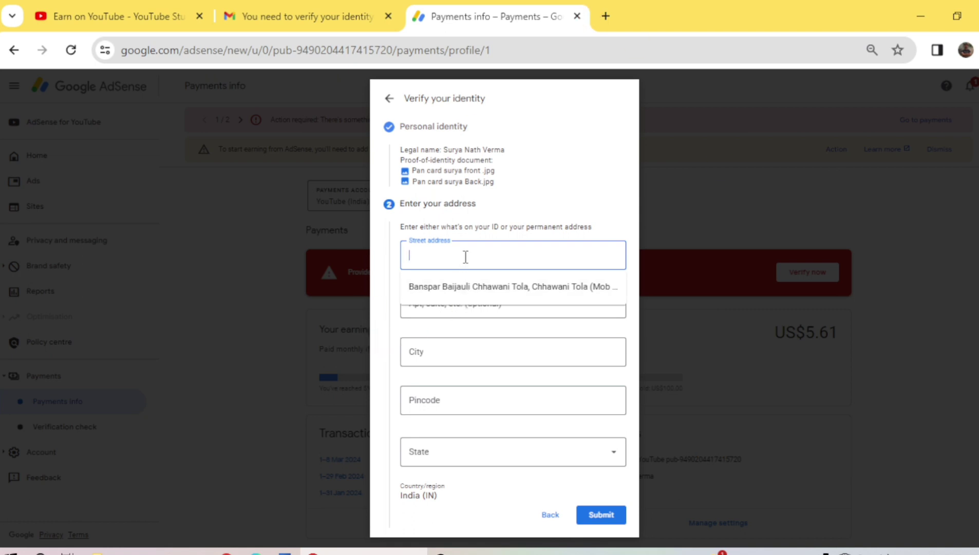
pyautogui.click(662, 334)
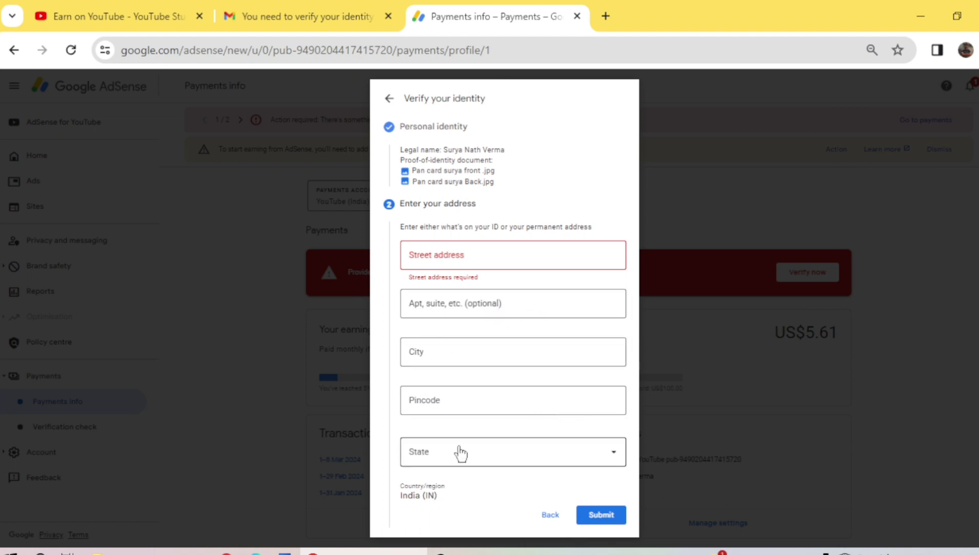
pyautogui.click(586, 469)
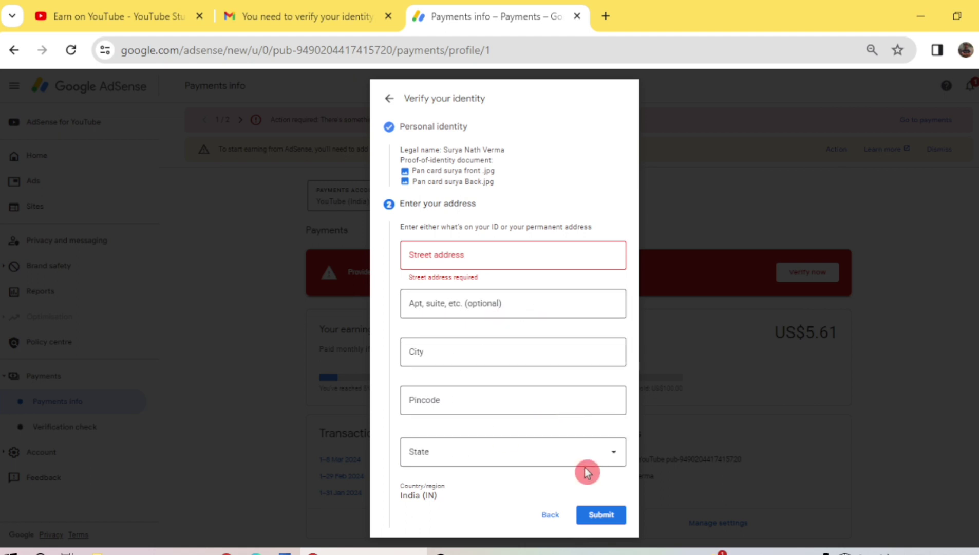
pyautogui.click(506, 258)
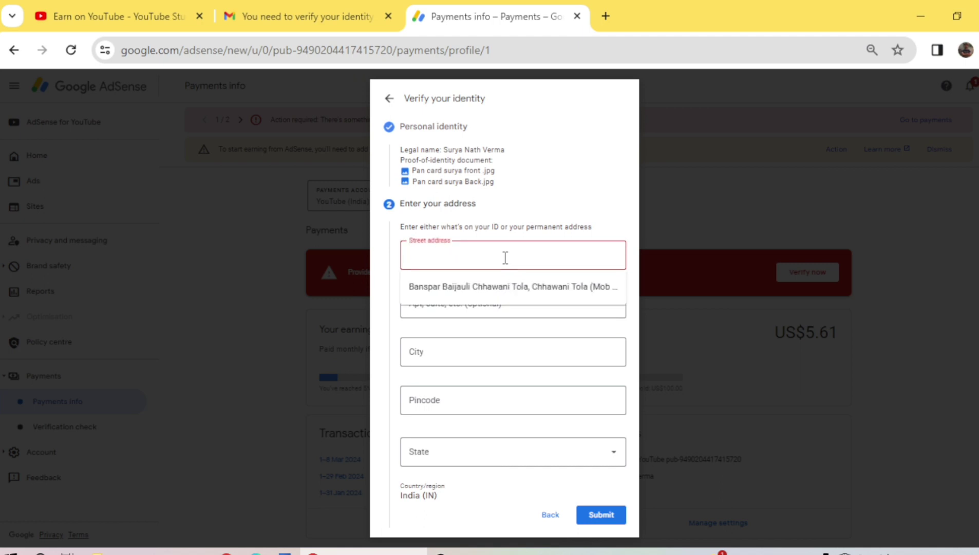
pyautogui.click(495, 287)
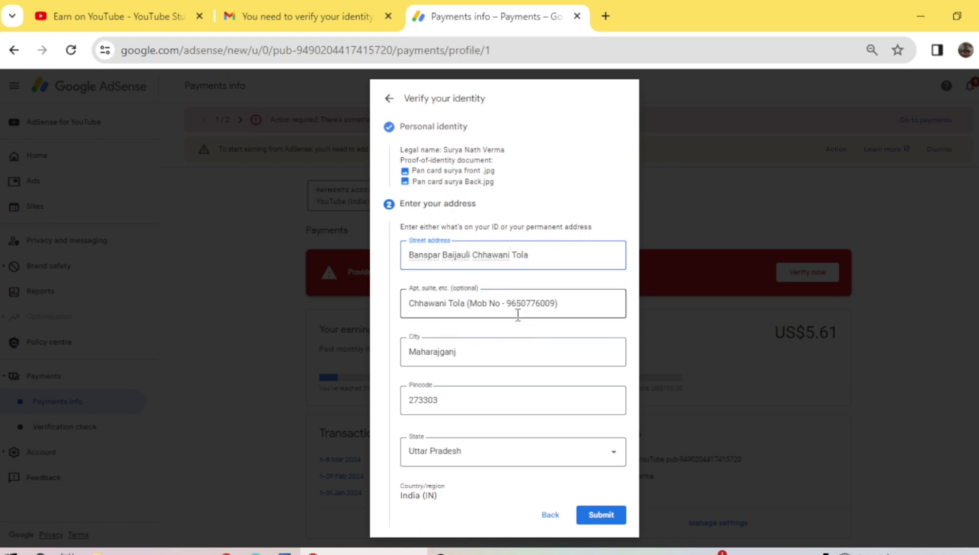
pyautogui.click(497, 323)
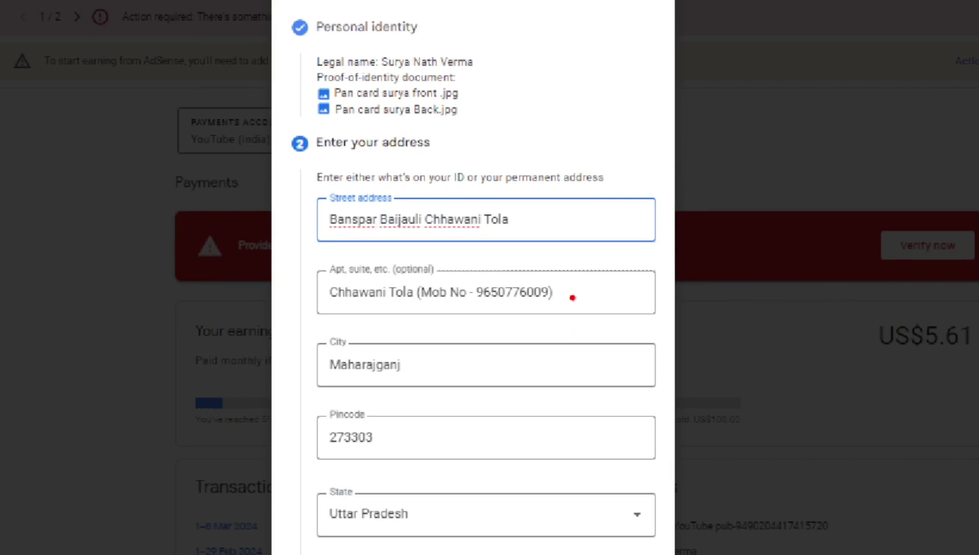
pyautogui.moveTo(573, 298)
pyautogui.mouseDown()
pyautogui.moveTo(583, 308)
pyautogui.moveTo(690, 248)
pyautogui.mouseUp()
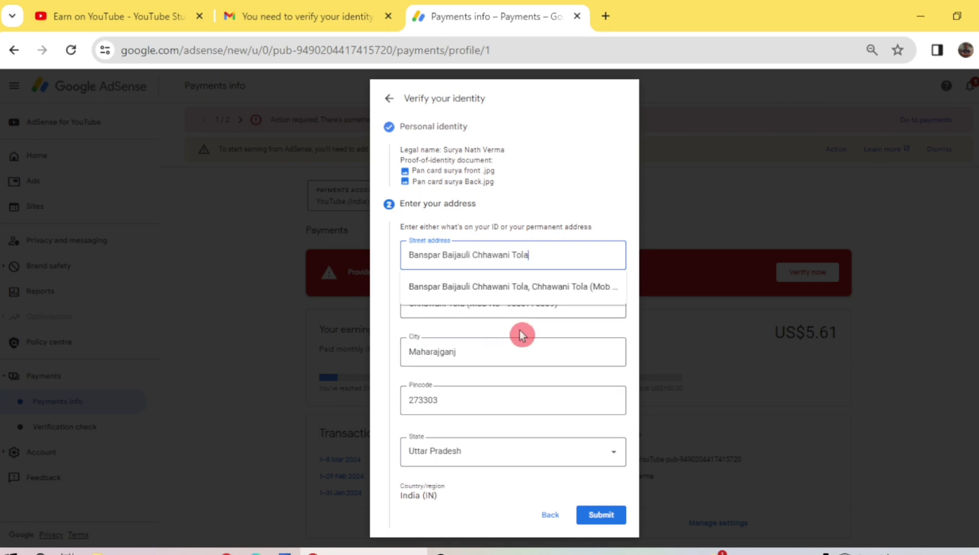
pyautogui.click(584, 329)
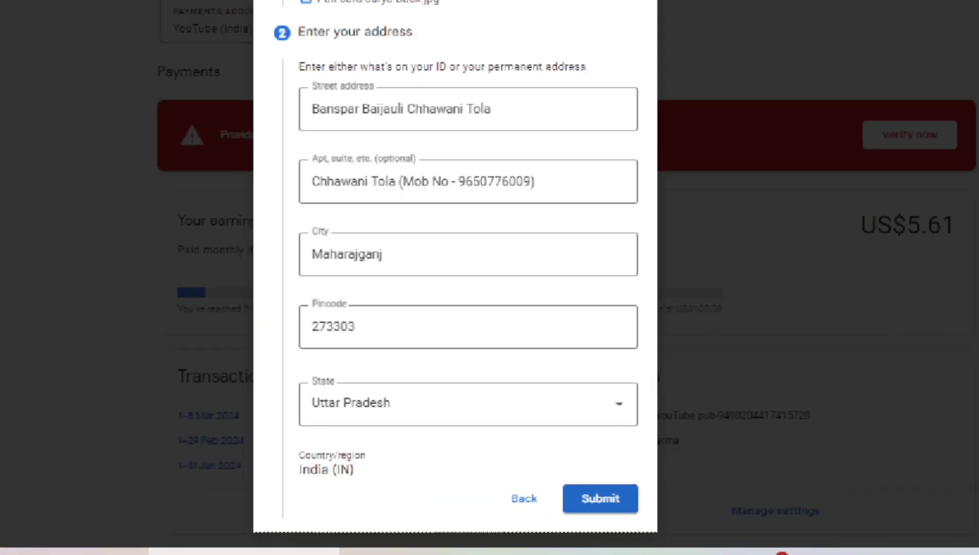
pyautogui.click(584, 473)
pyautogui.moveTo(557, 466)
pyautogui.mouseDown()
pyautogui.moveTo(551, 513)
pyautogui.moveTo(665, 504)
pyautogui.moveTo(553, 493)
pyautogui.mouseUp()
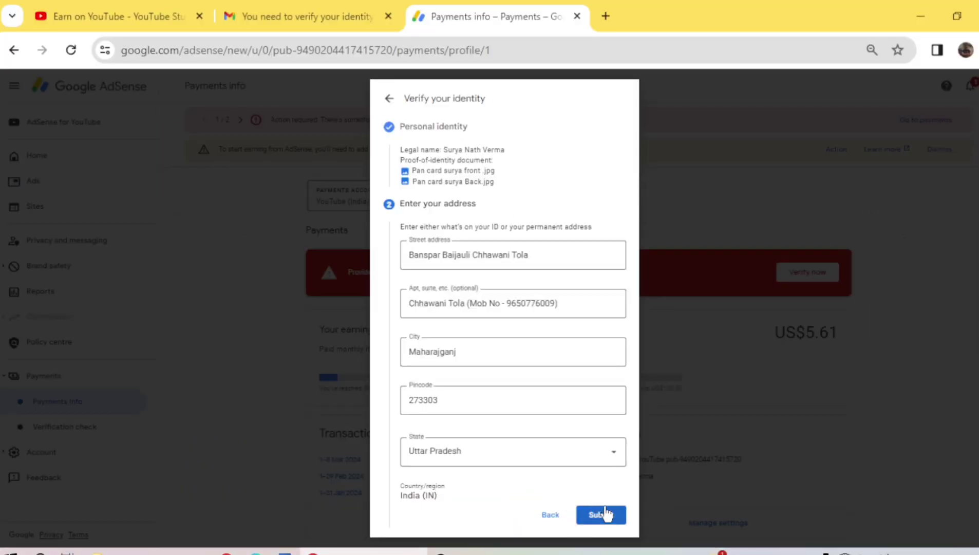
# Submit the identity verification form to get the Verification successful confirmation.
pyautogui.click(606, 523)
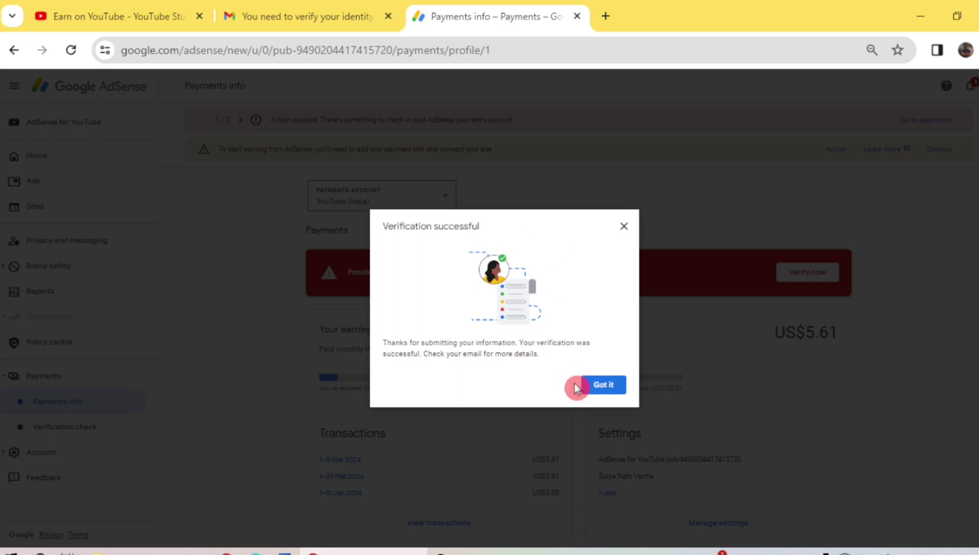
# Dismiss the success message and view the Verification check page showing Identity verification Completed.
pyautogui.click(603, 389)
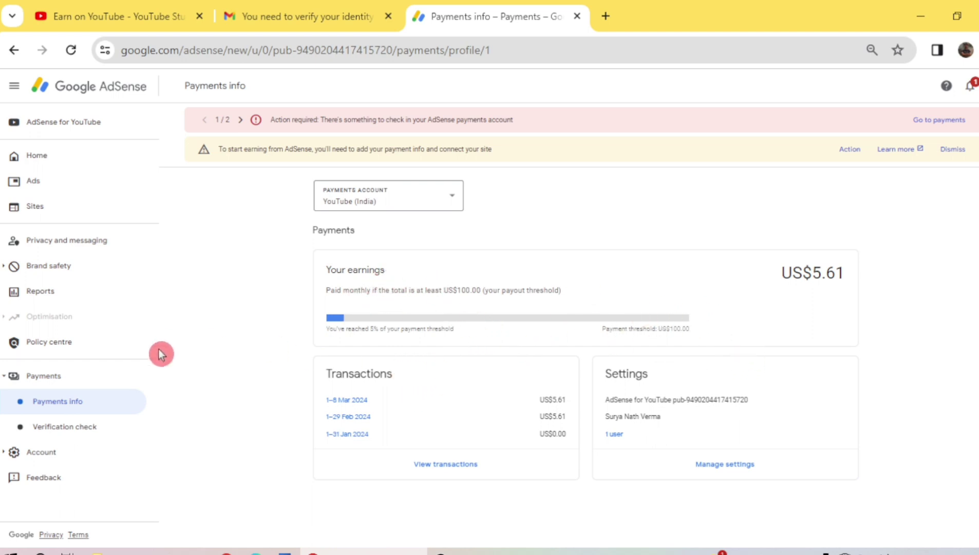
pyautogui.click(64, 427)
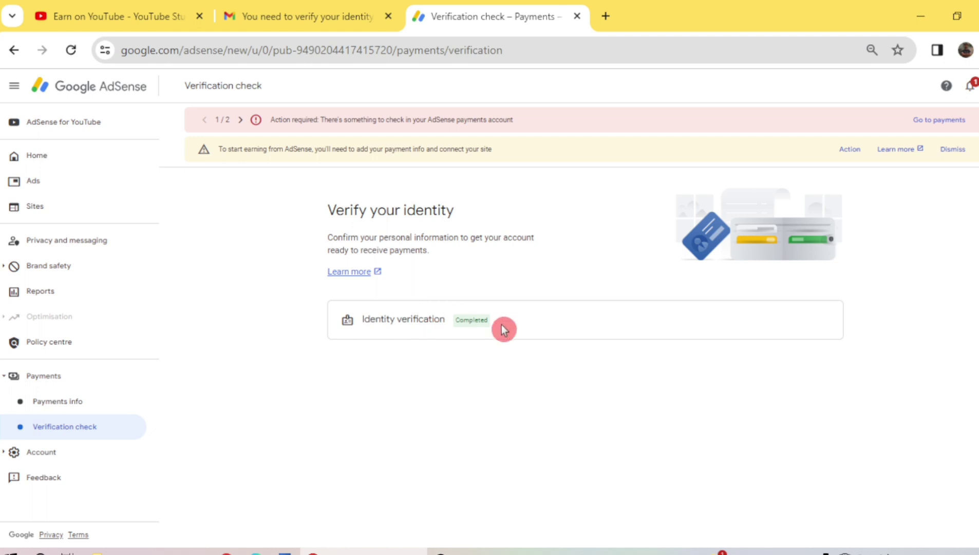
pyautogui.hotkey('ctrl', '-')
pyautogui.hotkey('ctrl', '-')
pyautogui.hotkey('ctrl', '-')
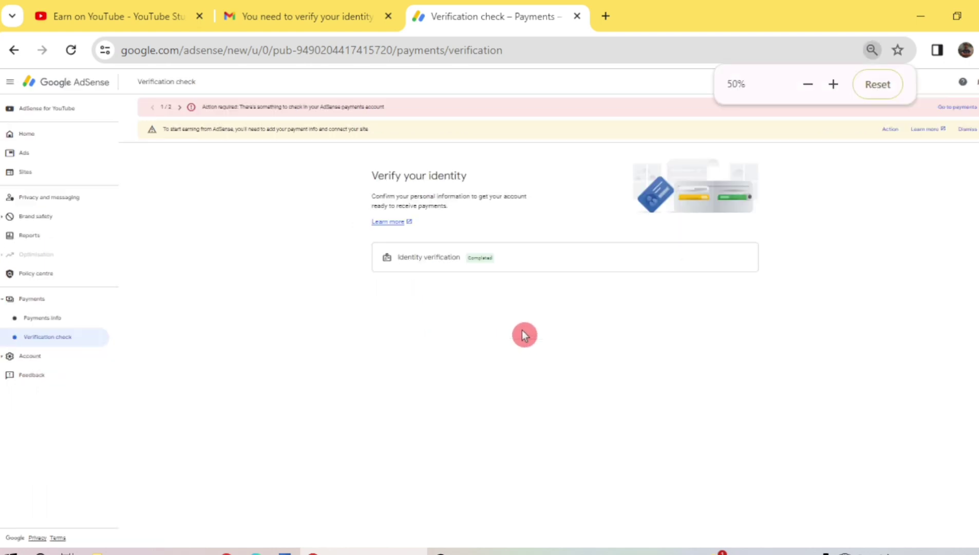
pyautogui.hotkey('ctrl', '+')
pyautogui.hotkey('ctrl', '+')
pyautogui.hotkey('ctrl', '+')
pyautogui.hotkey('ctrl', '+')
pyautogui.hotkey('ctrl', '+')
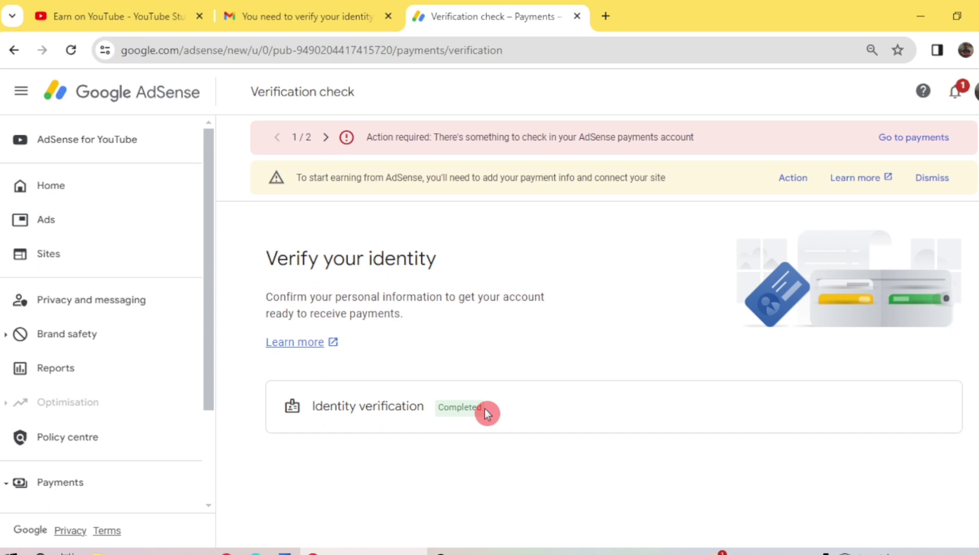
# Return to the Gmail tab with the 'You need to verify your identity' email.
pyautogui.click(309, 17)
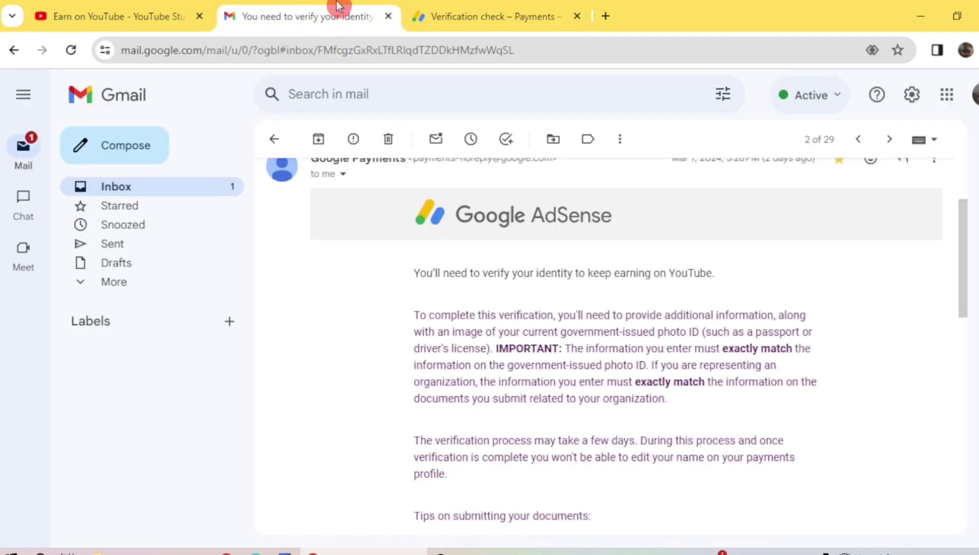
pyautogui.click(125, 18)
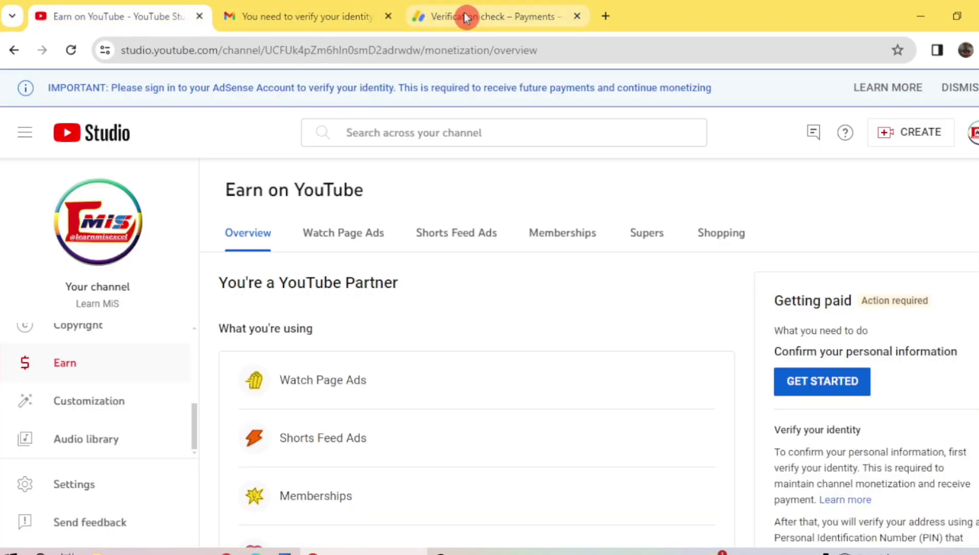
pyautogui.click(313, 16)
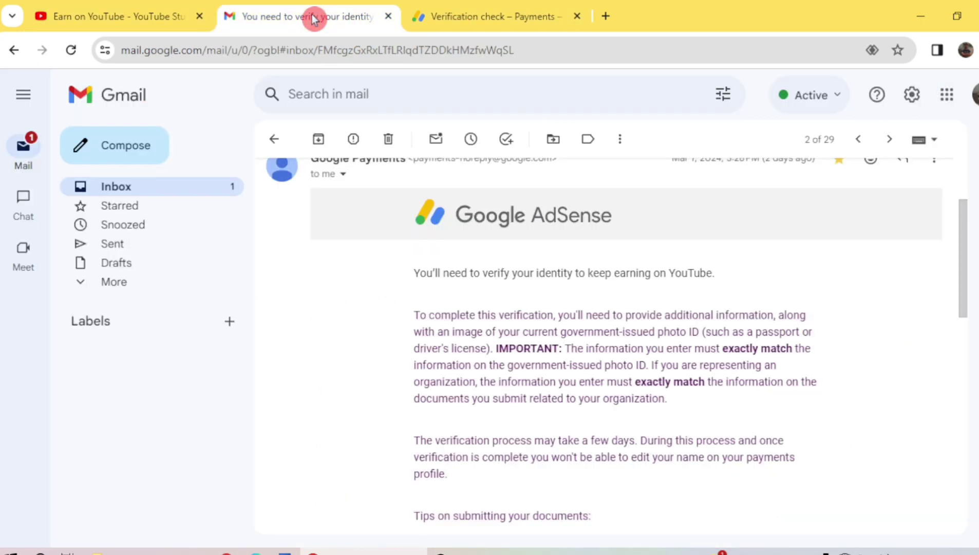